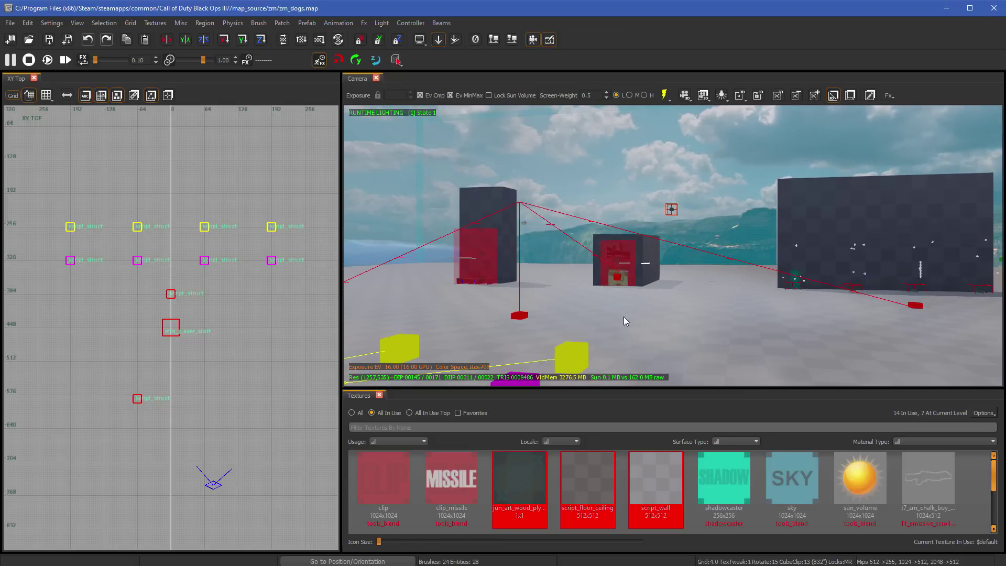
Inspect the key/value pairs of the existing dog_location spawner struct and the riser_location spawner struct near the large wall.
left_click(524, 317, "shift")
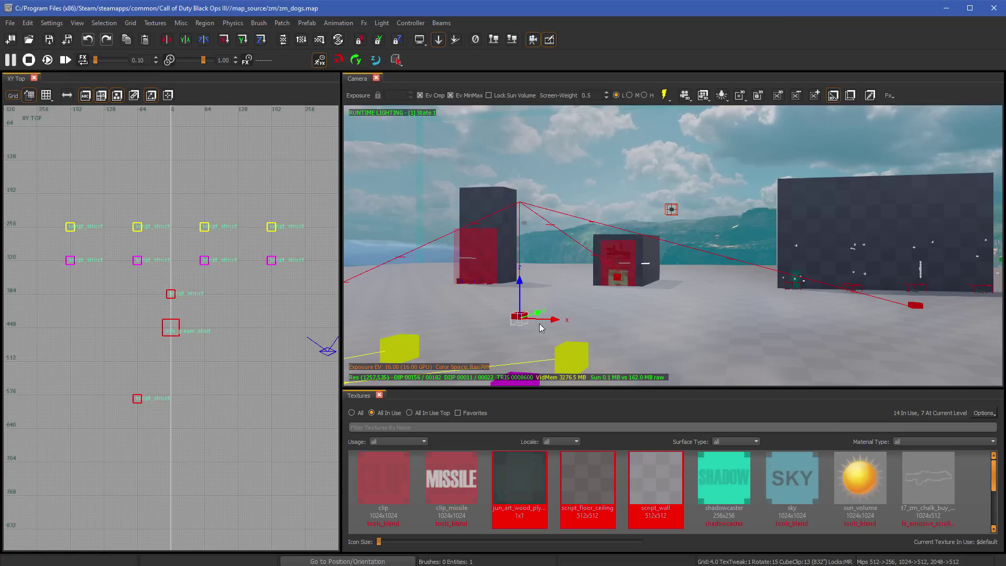
key("n")
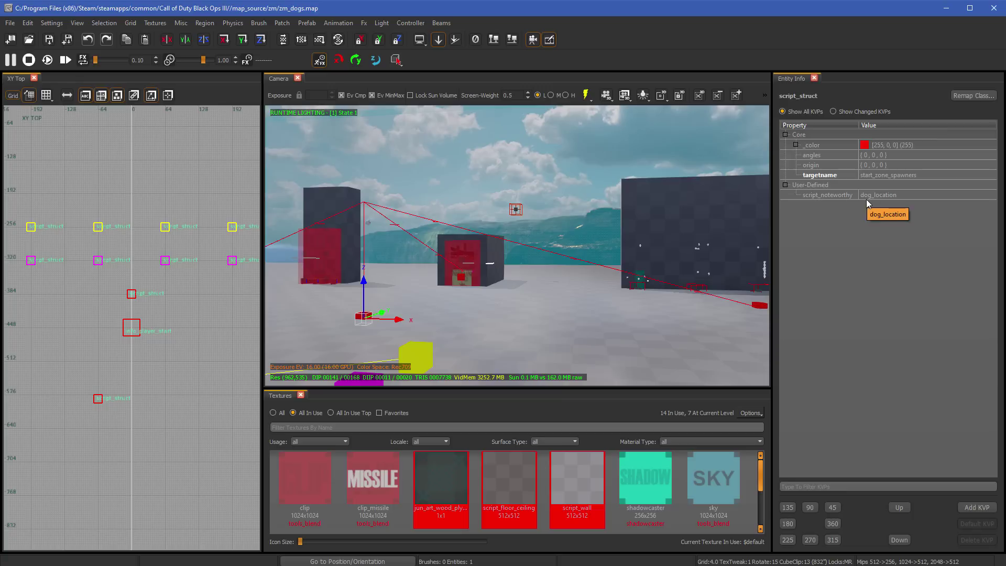
right_click_drag(687, 252, 760, 252)
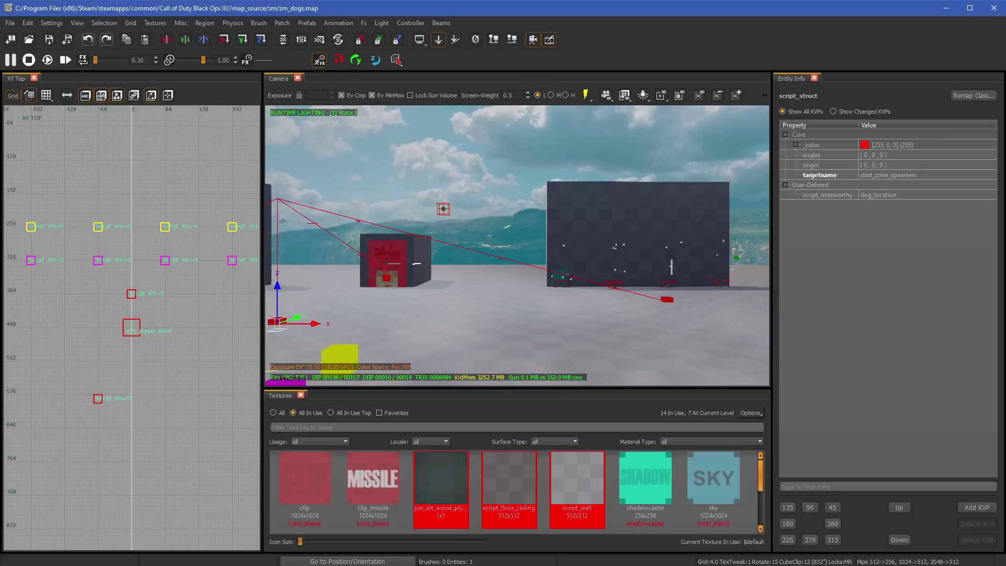
left_click(669, 300)
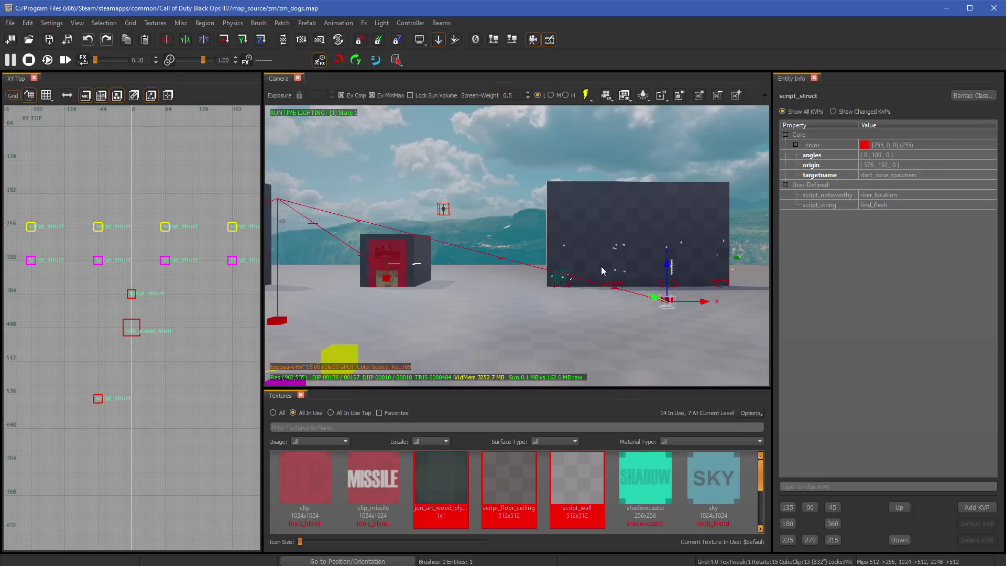
right_click_drag(601, 266, 504, 294)
key("Escape")
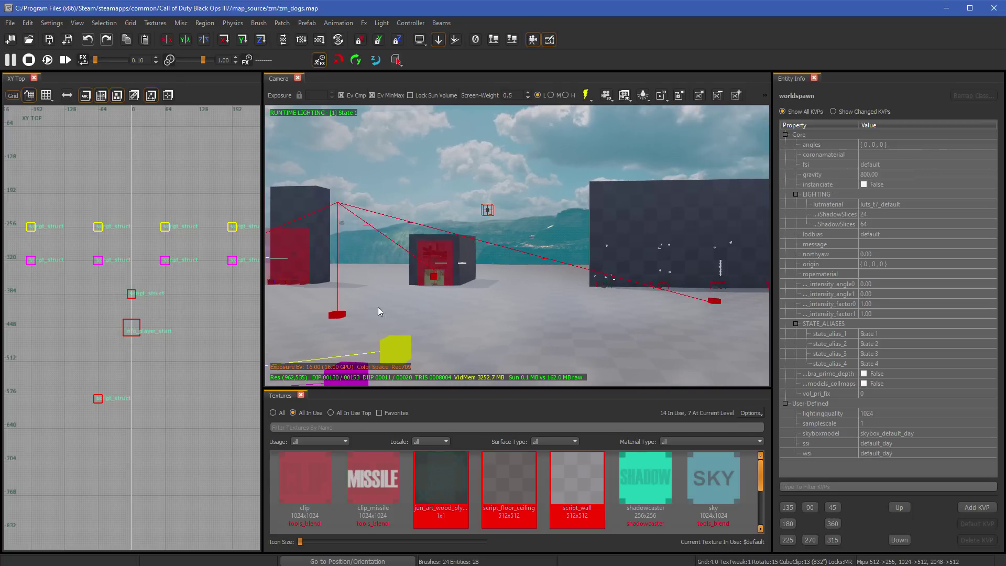
right_click_drag(378, 306, 382, 312)
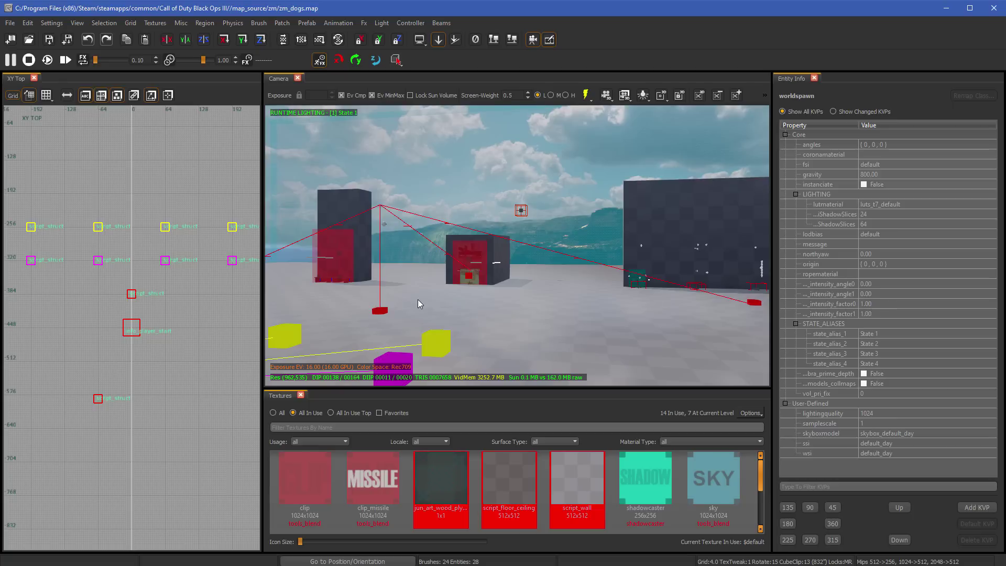
right_click_drag(476, 302, 455, 302)
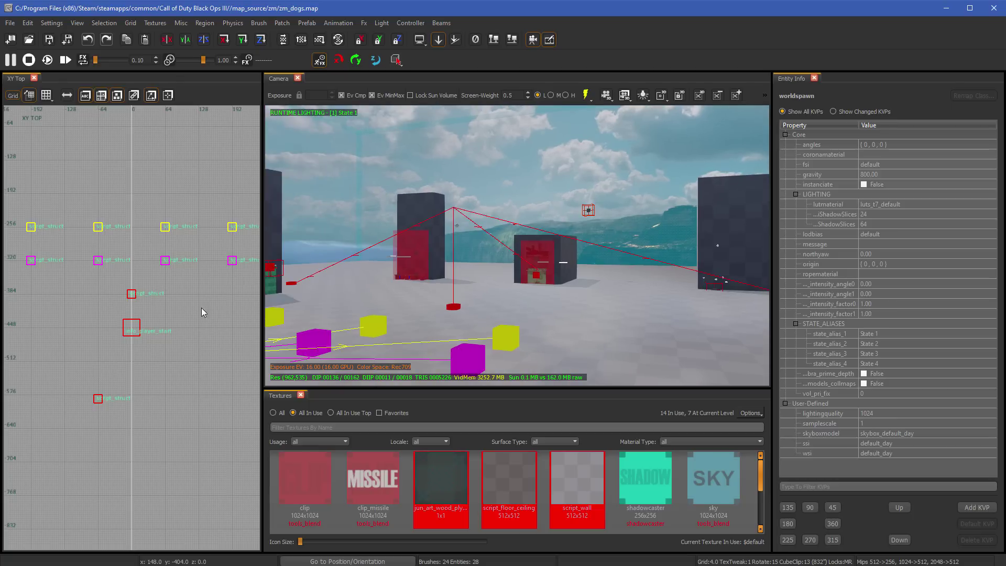
right_click_drag(201, 307, 143, 272)
key("b")
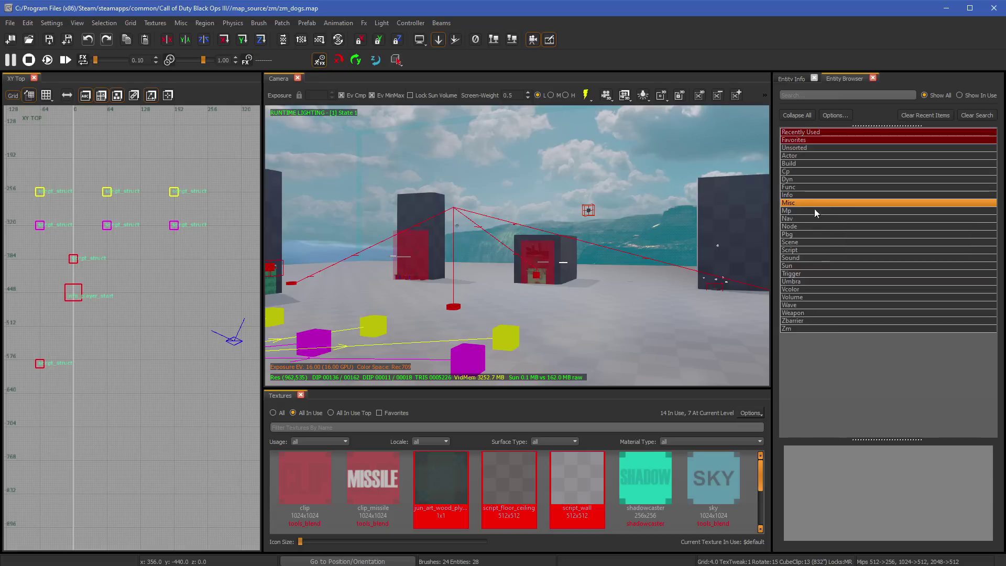
right_click(791, 251)
left_click(570, 258)
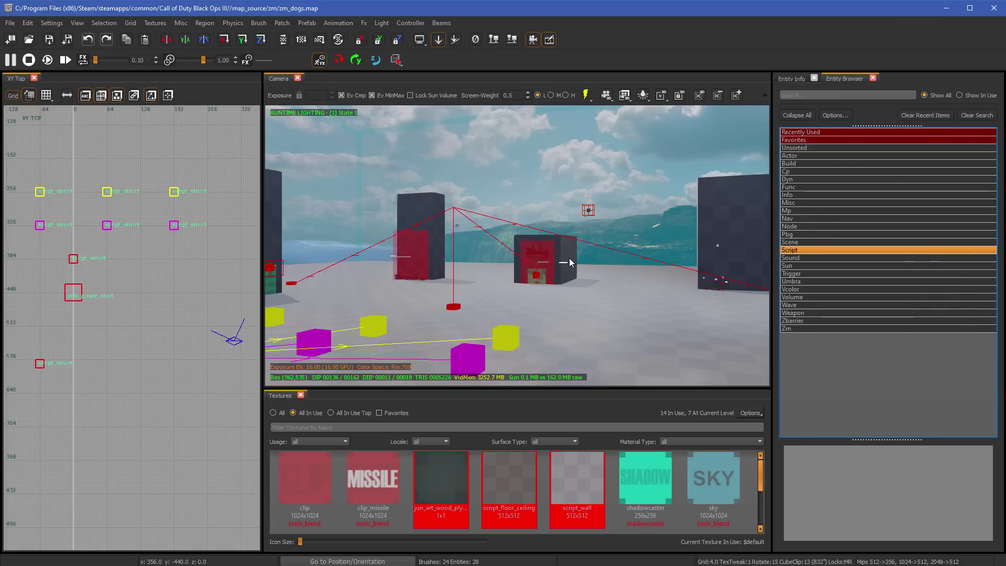
right_click(514, 215)
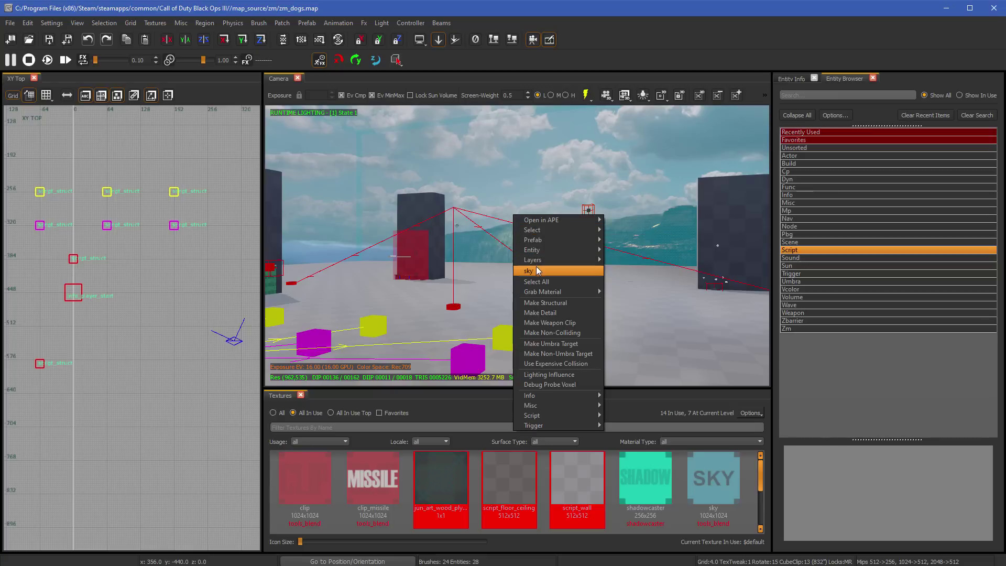
mouse_move(545, 414)
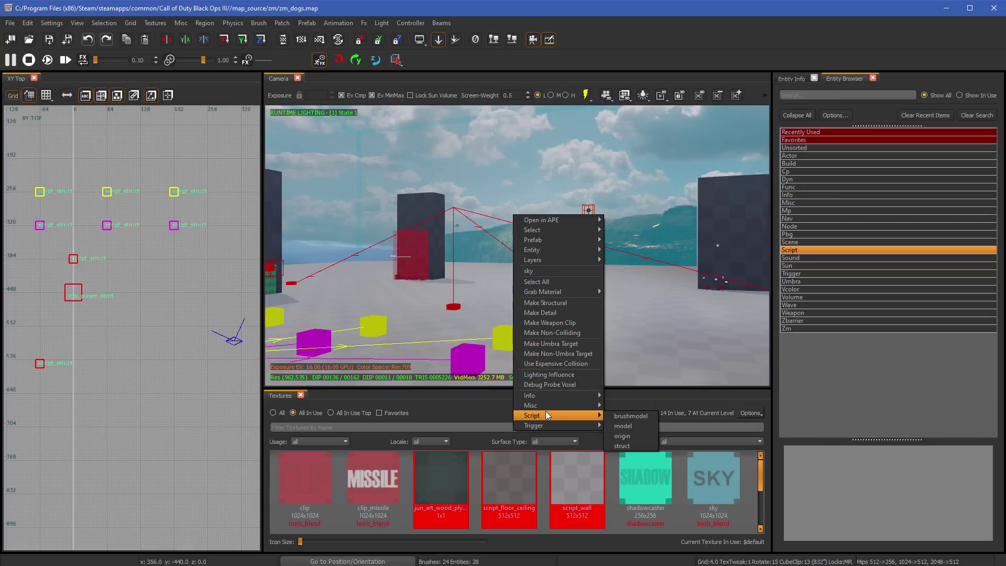
right_click(167, 279)
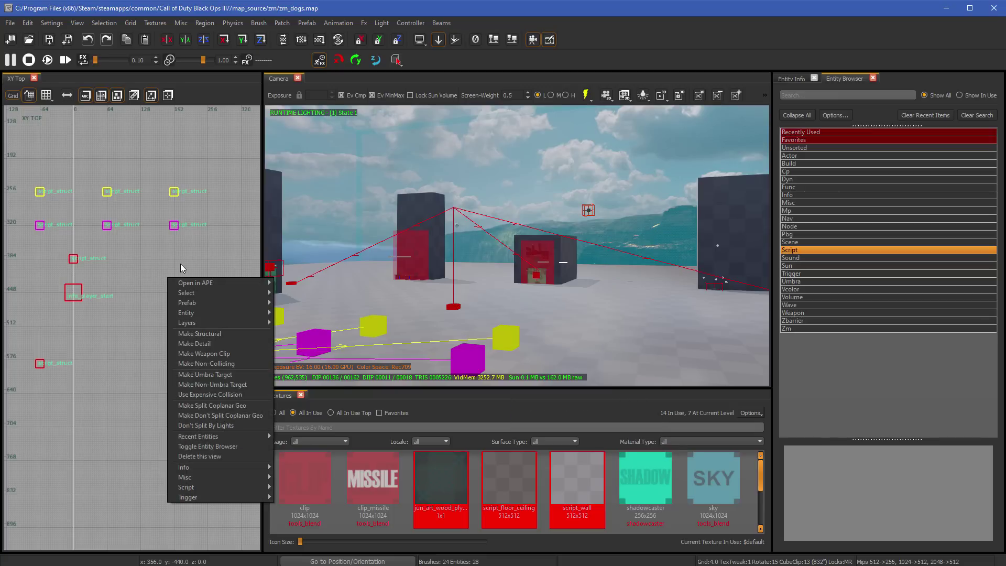
Place a new script_struct on empty ground in the top view, at about X 652, Y -332.
scroll(181, 255, "down", 3)
right_click_drag(184, 194, 152, 248)
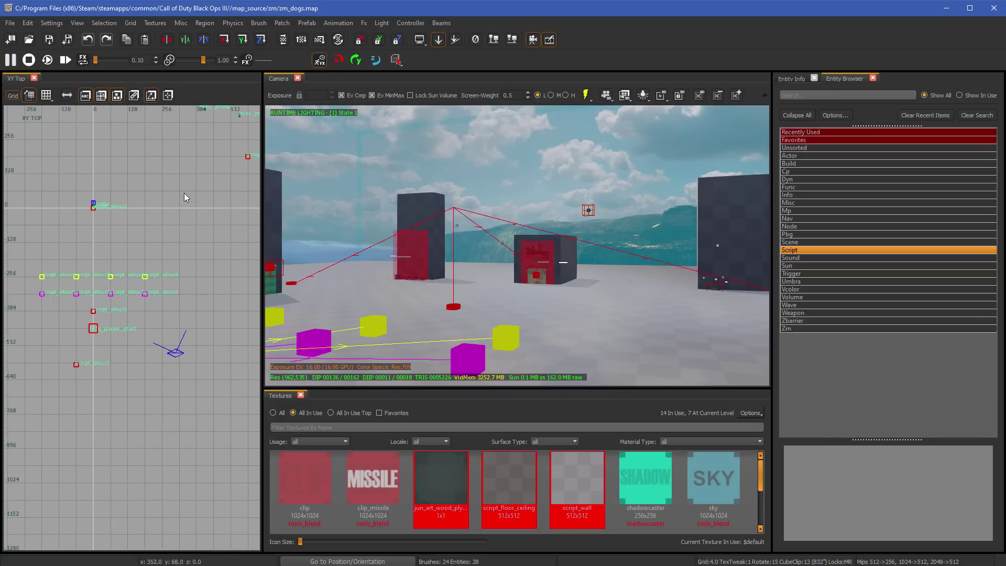
scroll(184, 192, "down", 2)
scroll(159, 216, "up", 3)
mouse_move(206, 271)
right_mouse_down()
mouse_move(115, 235)
mouse_move(193, 268)
right_mouse_up()
scroll(193, 269, "up", 3)
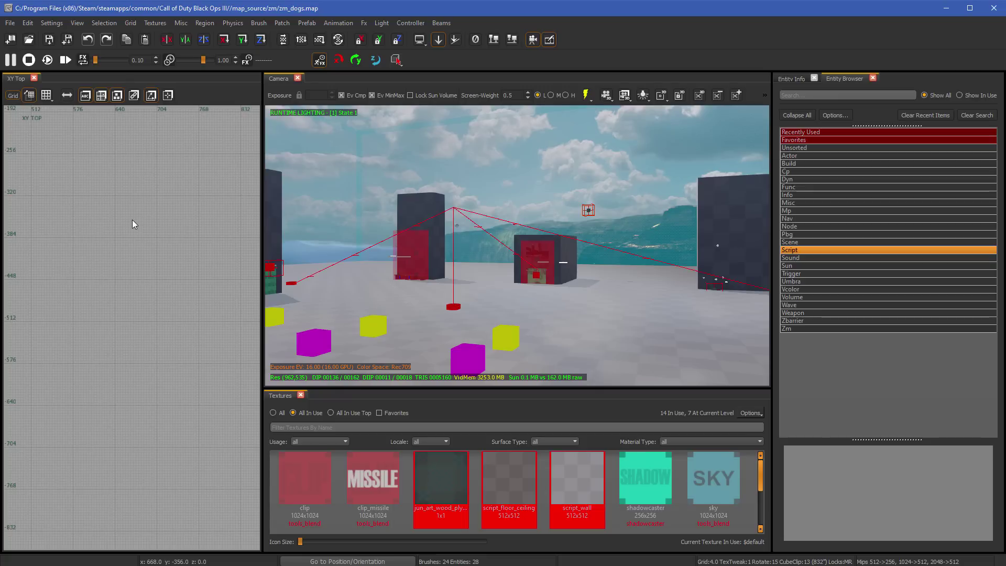
right_click(116, 212)
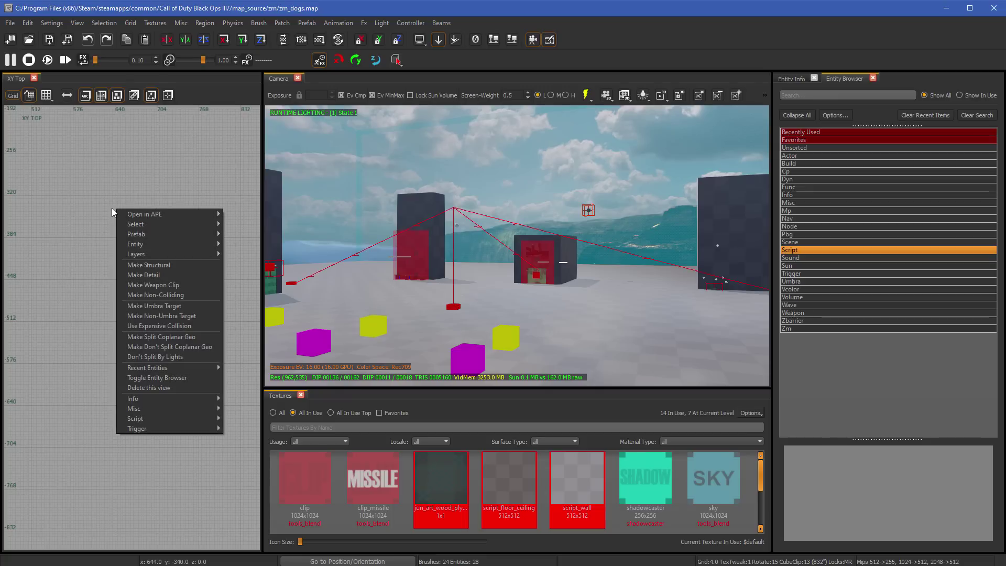
mouse_move(170, 417)
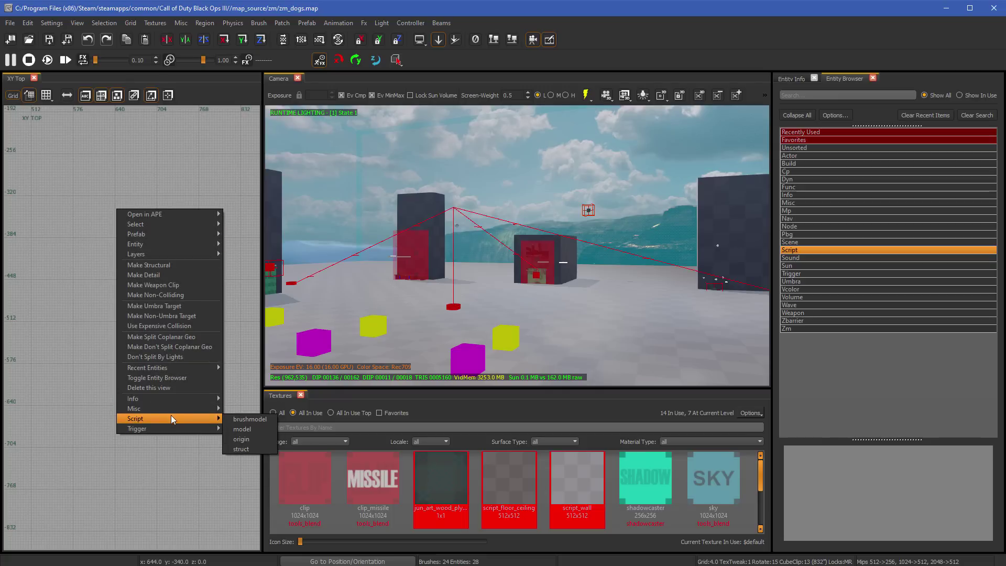
left_click(241, 450)
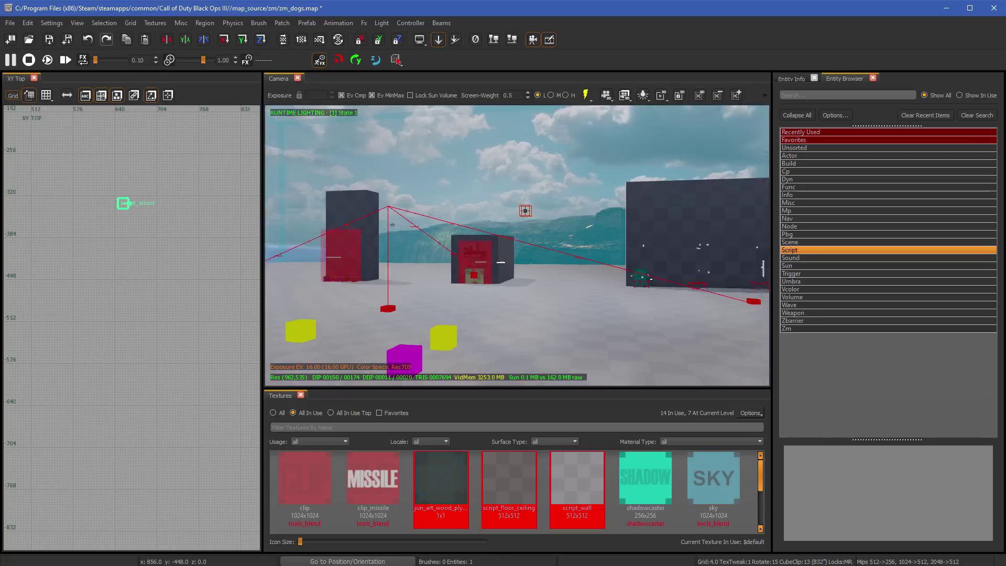
Try raising the new struct along the Z axis, and undo the move.
right_click_drag(567, 262, 497, 261)
right_click_drag(511, 320, 300, 311)
right_click_drag(538, 329, 596, 318)
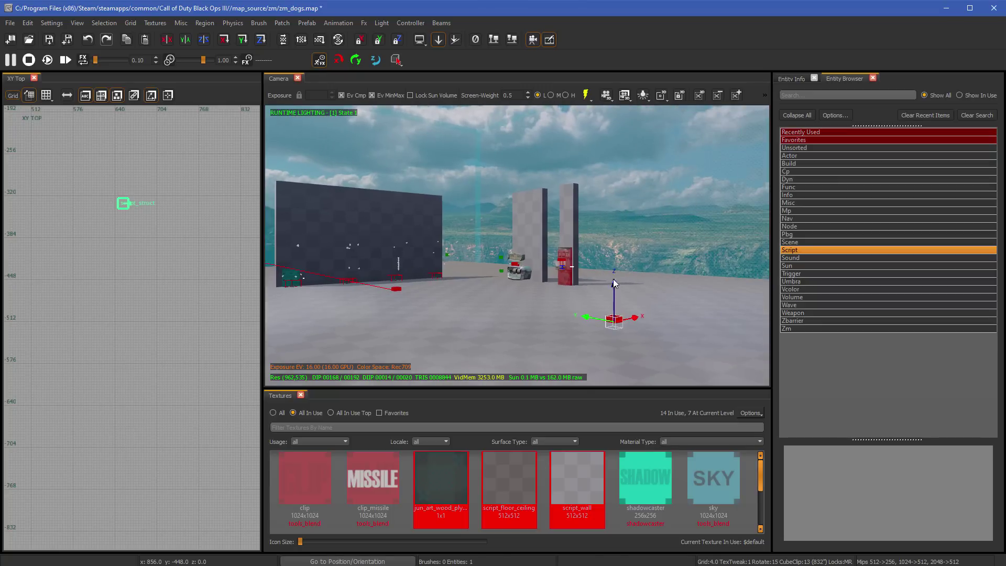
left_click_drag(613, 281, 614, 240)
key("ctrl+z")
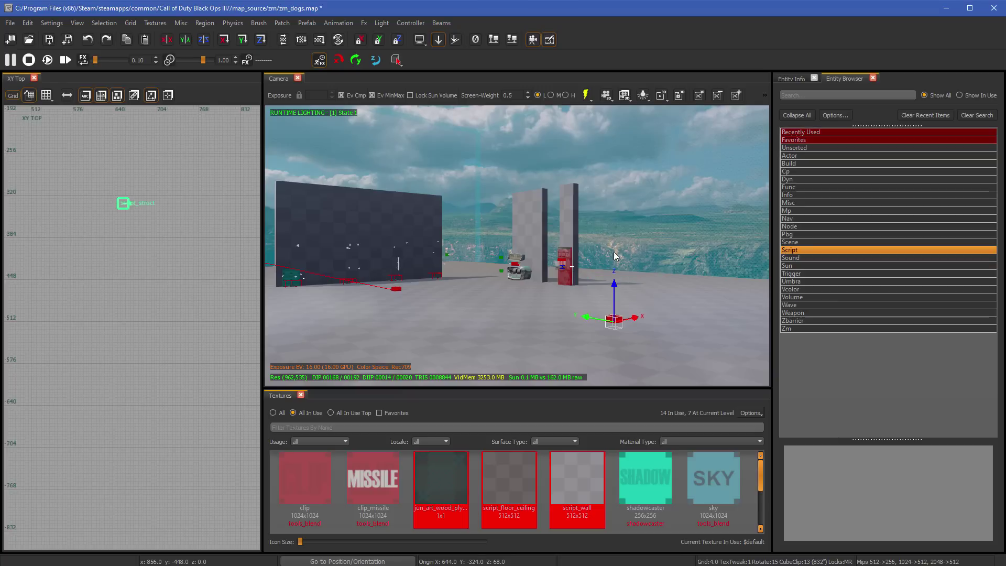
Close the entity browser and check which targetname the existing riser spawner struct near the large wall uses.
left_click(834, 141)
key("b")
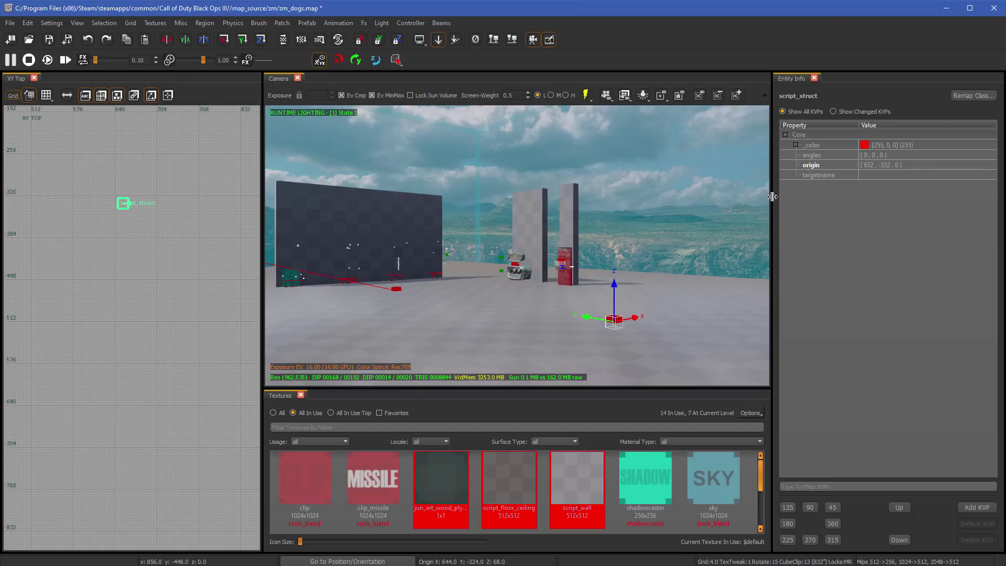
left_click(876, 175)
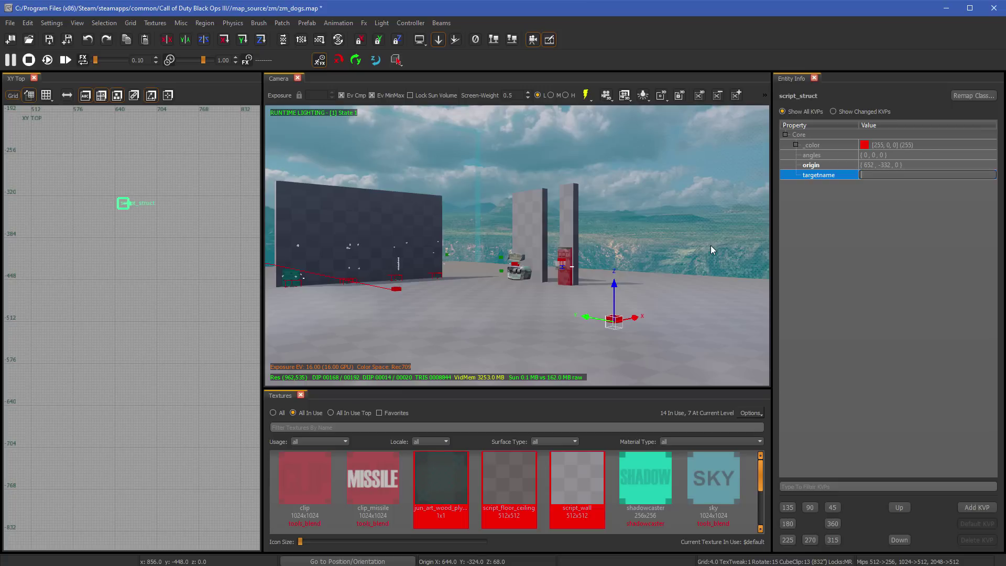
key("Escape")
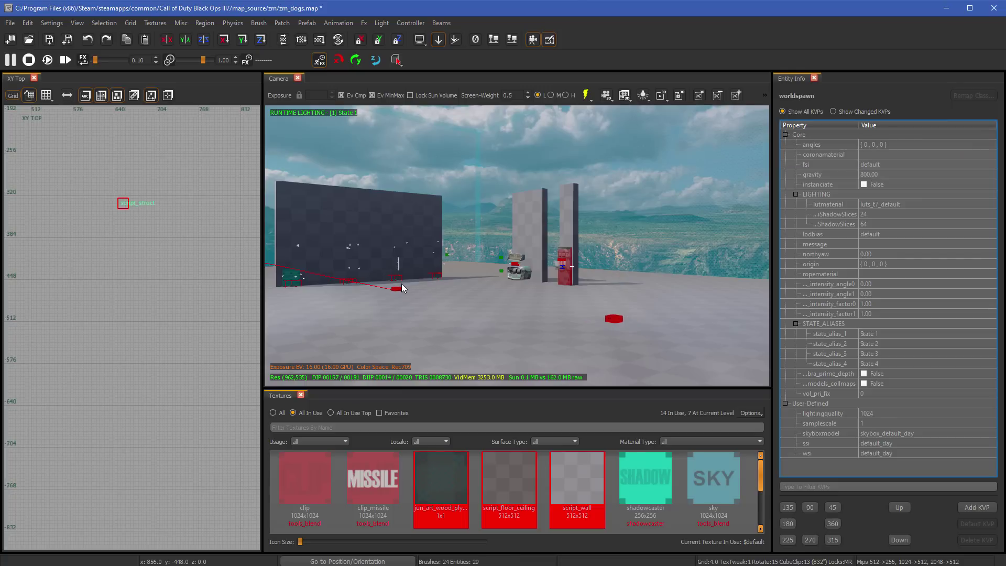
left_click(397, 290)
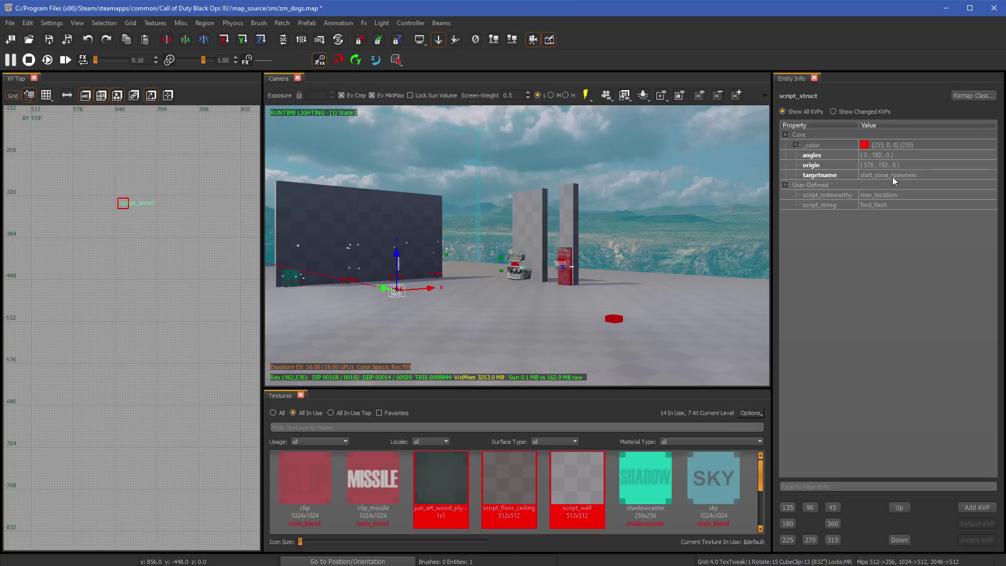
key("Escape")
Set the new script_struct's targetname to start_zone_spawners.
left_click(616, 319)
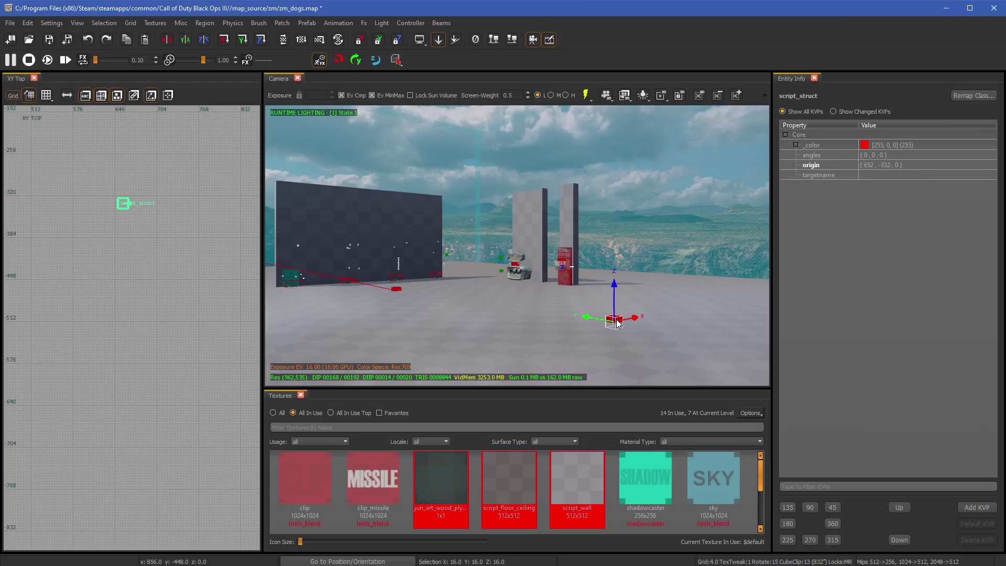
left_click(883, 176)
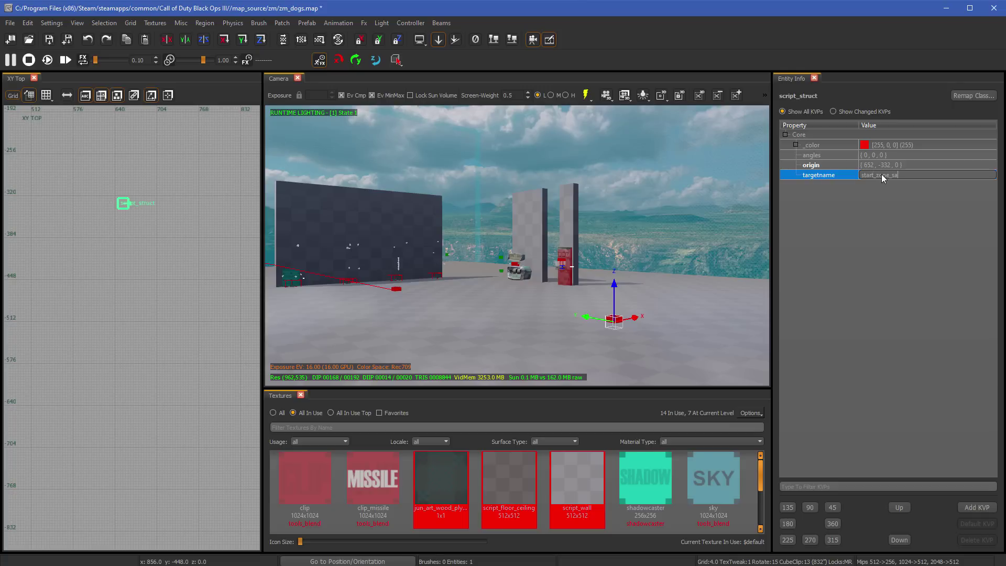
key("Return")
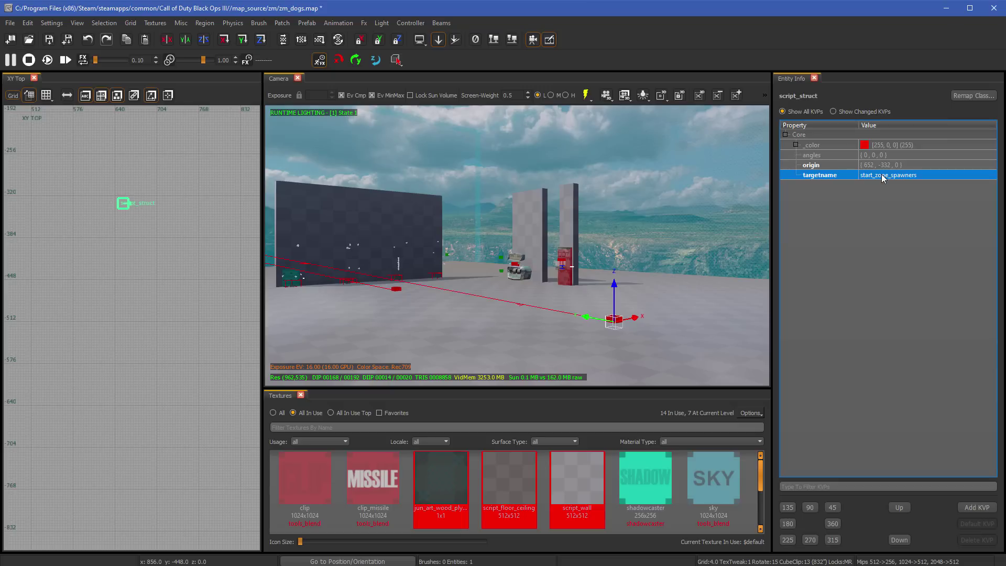
Add the key script_noteworthy with the value dog_location to the new struct, and deselect it.
right_click_drag(596, 266, 603, 205)
right_click_drag(483, 225, 585, 244)
left_click(977, 507)
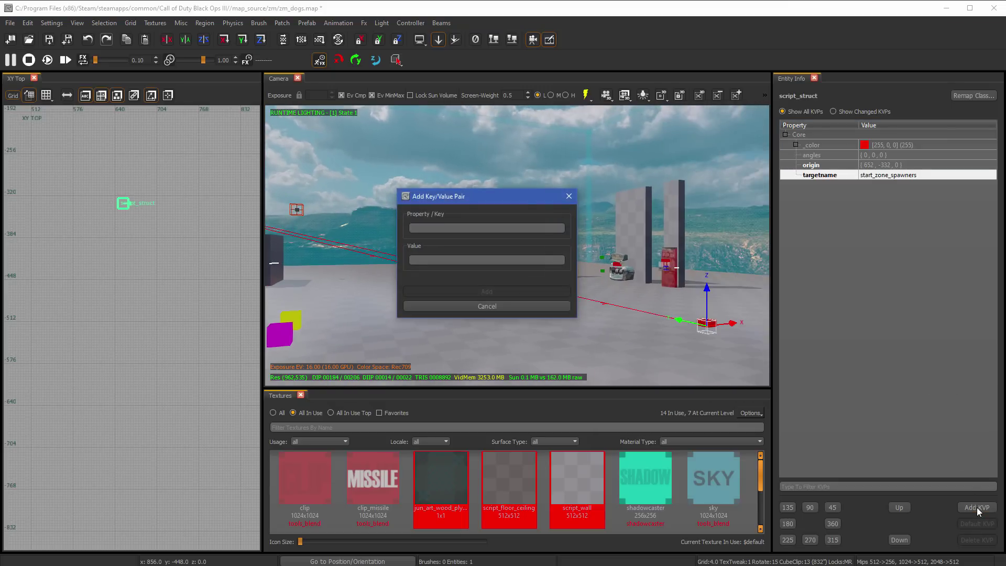
type("scrip")
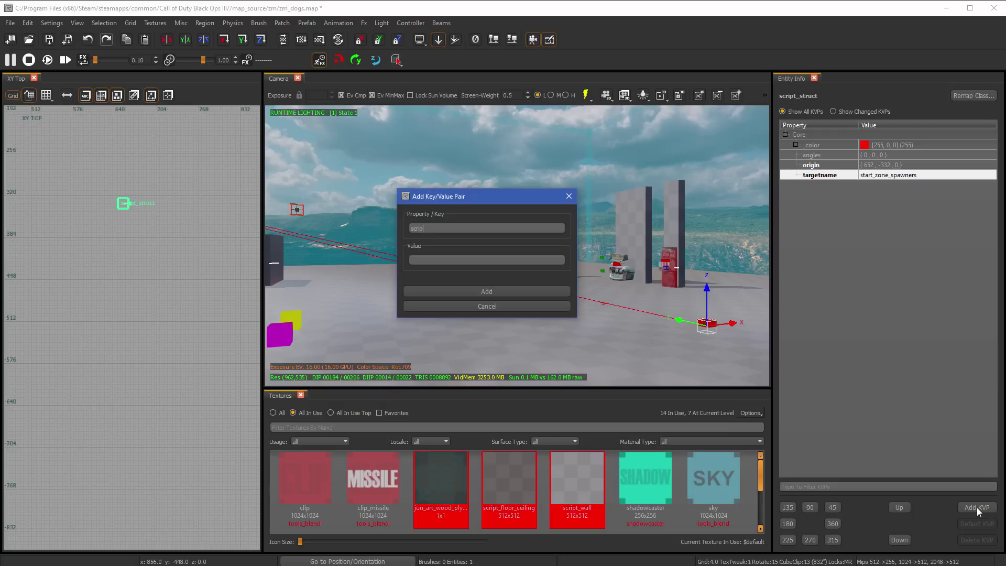
type("t_noteworthy")
key("Tab")
type("dog_location")
key("Return")
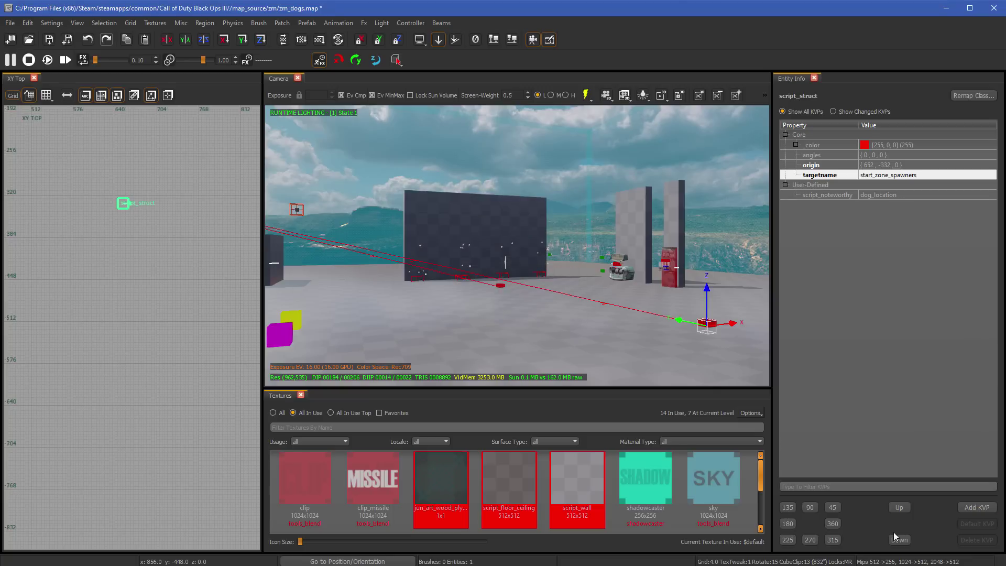
right_click_drag(580, 281, 543, 301)
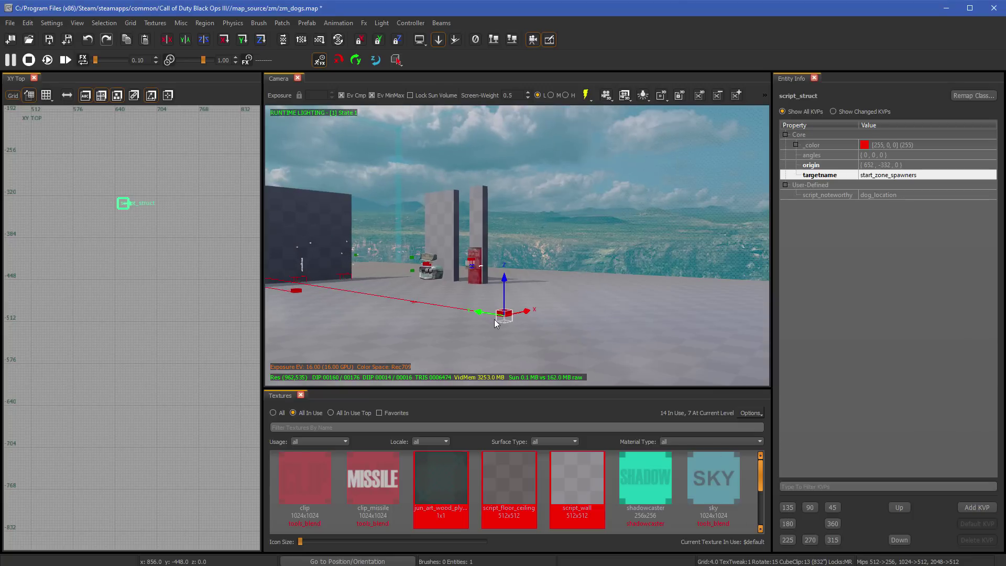
right_click_drag(494, 319, 617, 324)
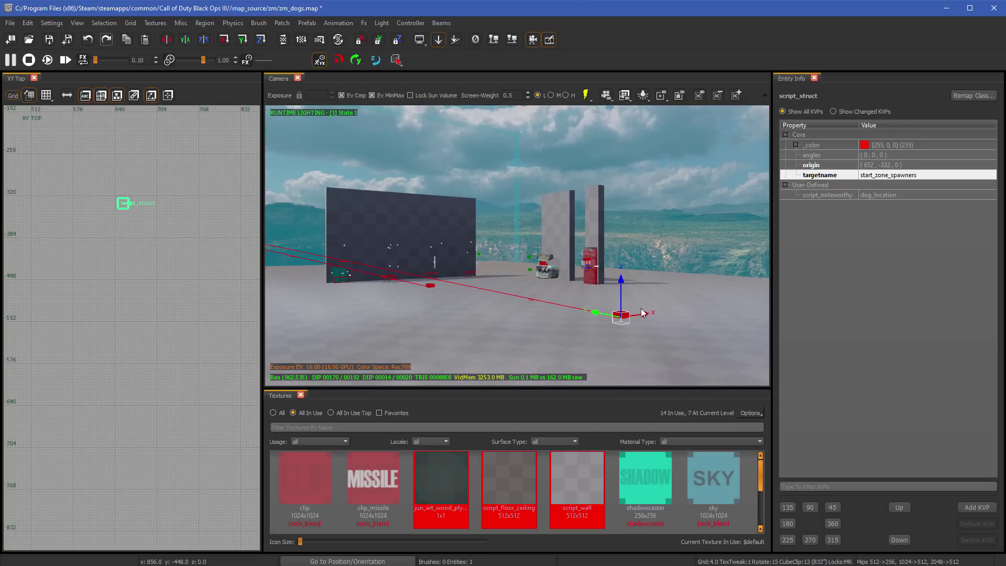
key("Escape")
right_click_drag(308, 244, 690, 303)
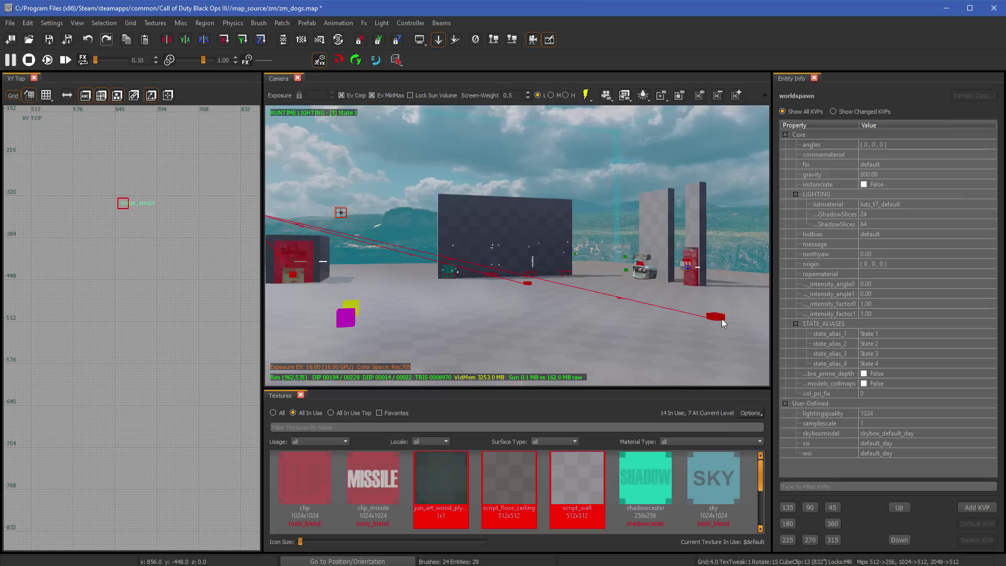
right_click_drag(456, 258, 476, 279)
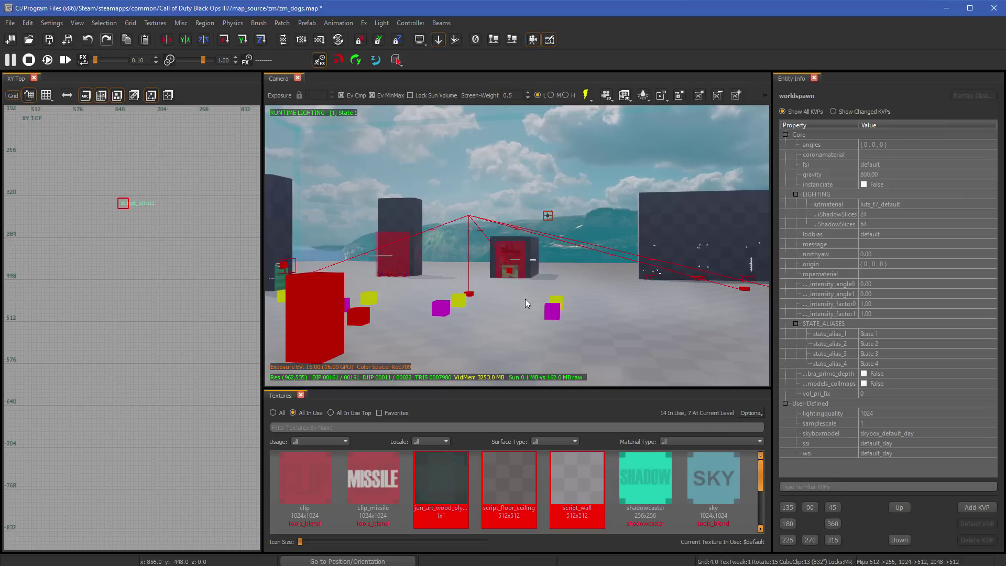
right_click_drag(525, 298, 603, 309)
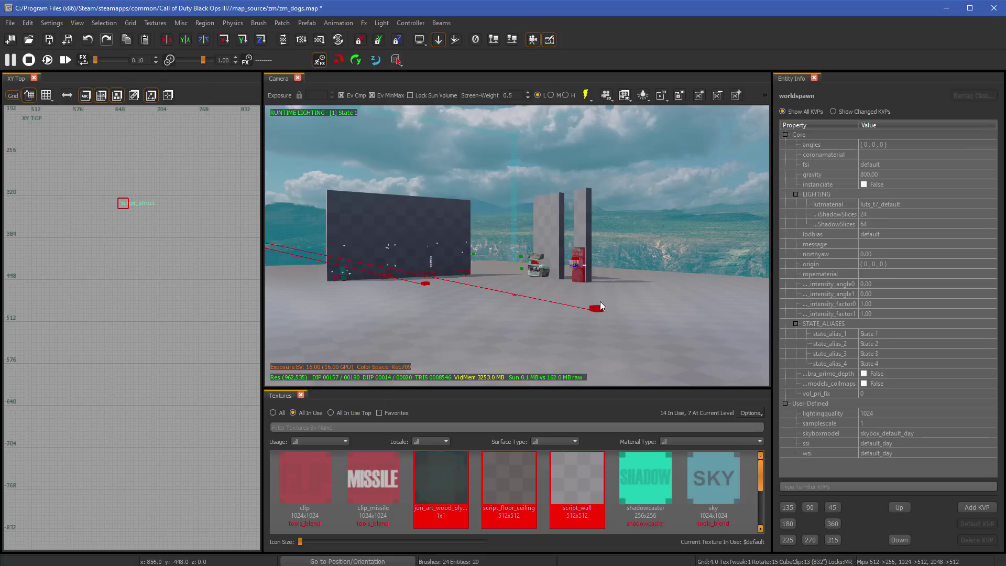
right_click_drag(599, 300, 550, 297)
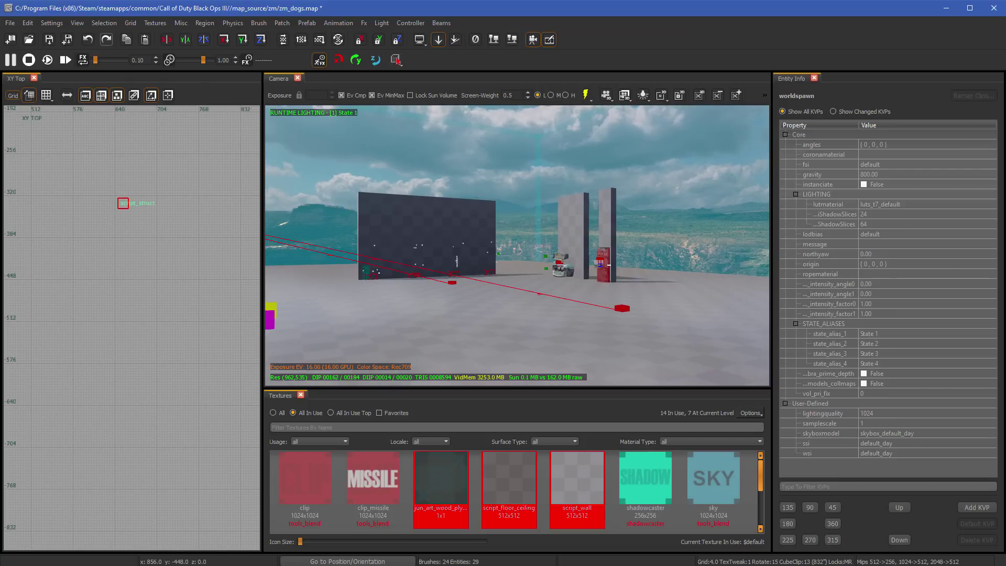
Place a Spawner_Zm_Factory_Zombie_dog actor on the map beside the dog location struct.
right_click_drag(208, 248, 155, 248)
key("b")
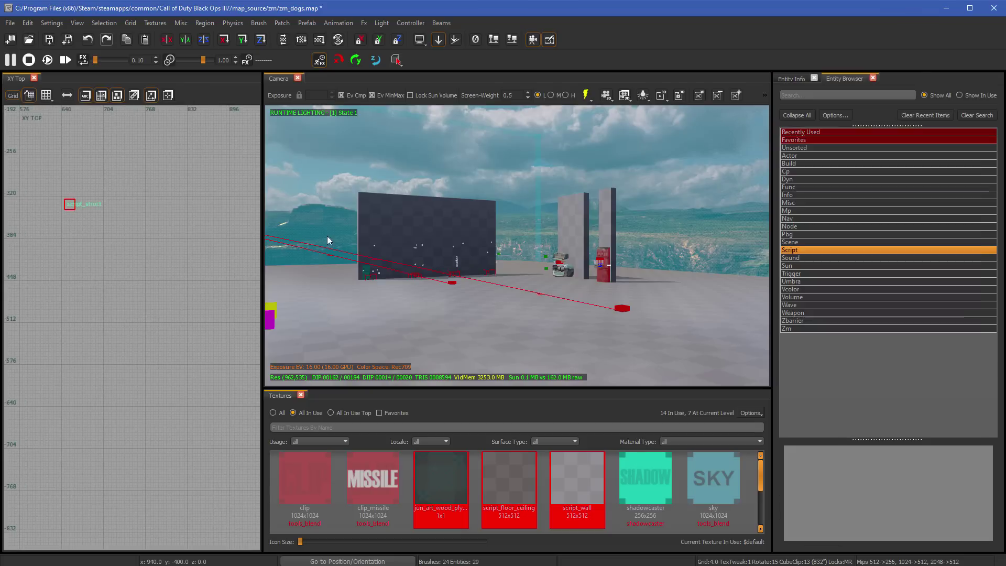
left_click(792, 156)
double_click(792, 157)
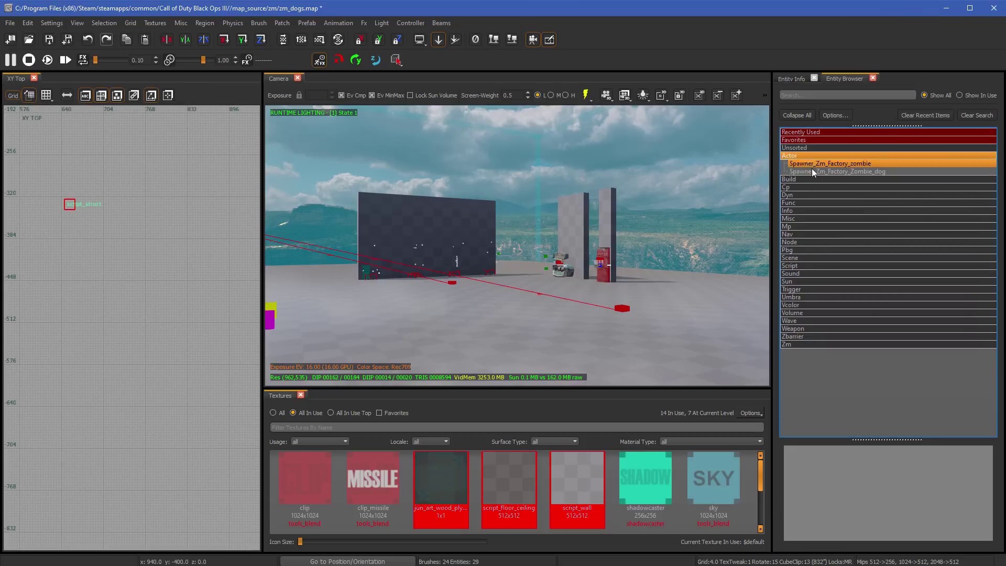
left_click(802, 171)
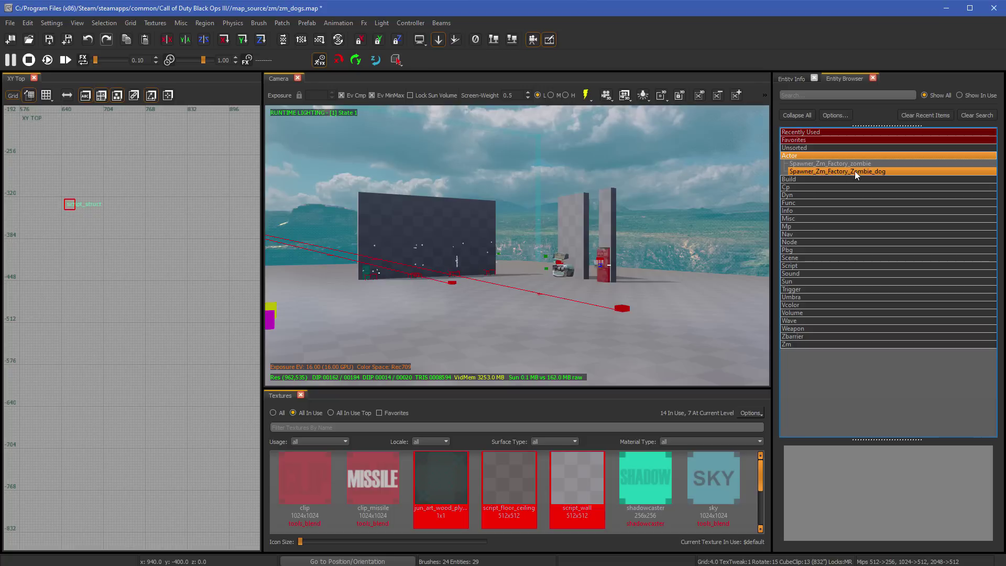
left_click_drag(861, 171, 853, 173)
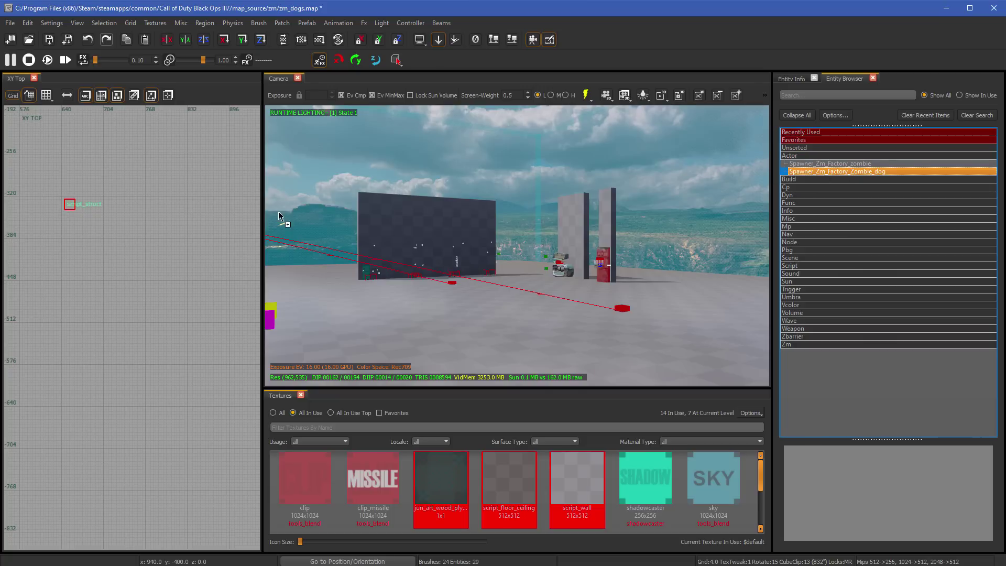
left_click_drag(279, 212, 184, 231)
right_click_drag(488, 261, 629, 260)
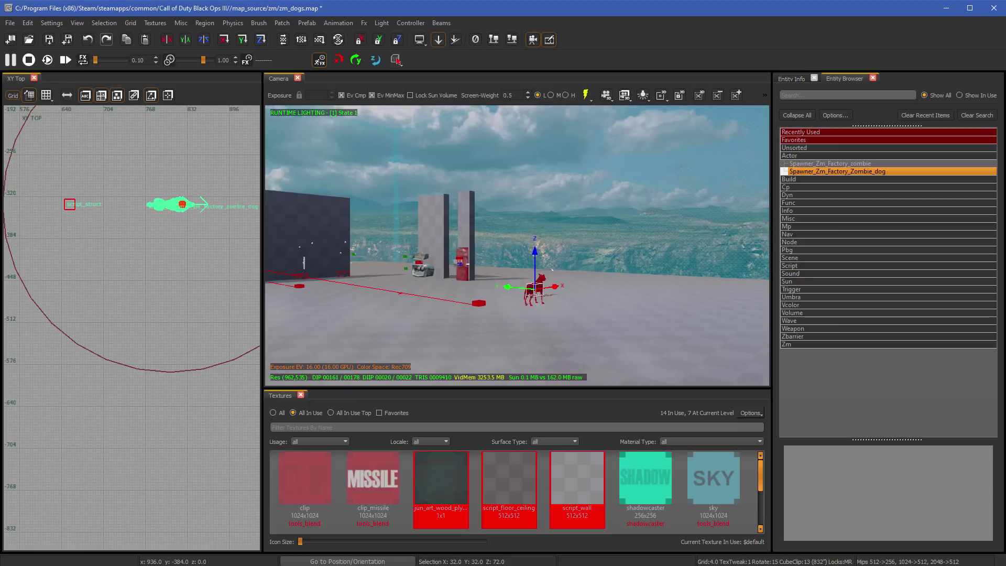
Raise the zombie dog spawner along the Z axis to an origin height of 0.
right_click_drag(517, 246, 571, 204)
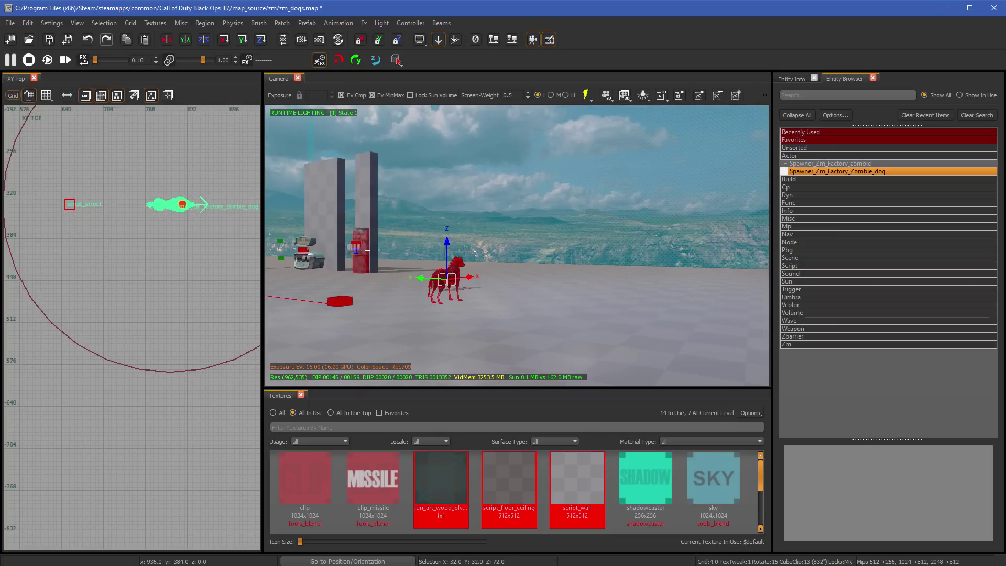
right_click_drag(485, 256, 526, 270)
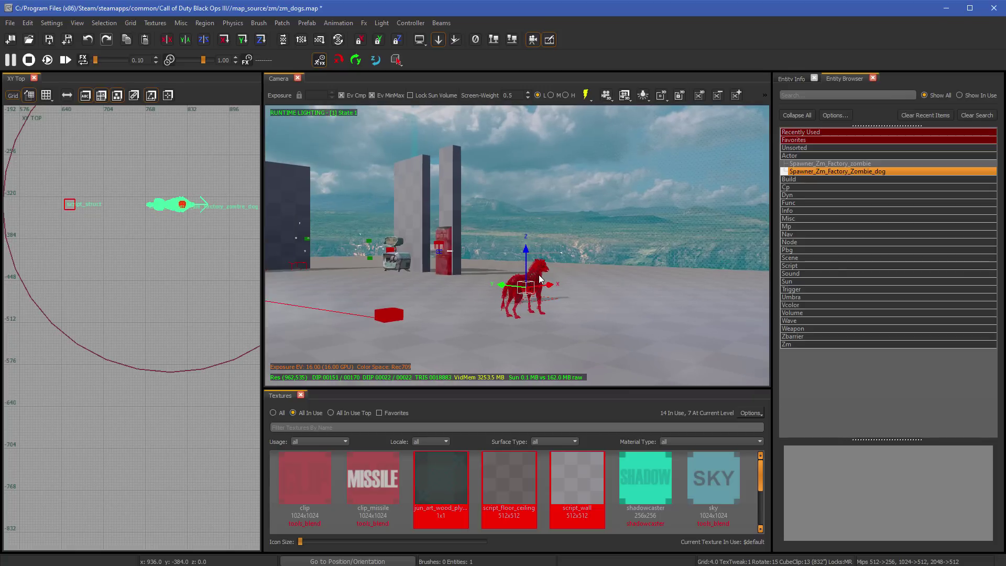
right_click_drag(554, 306, 524, 279)
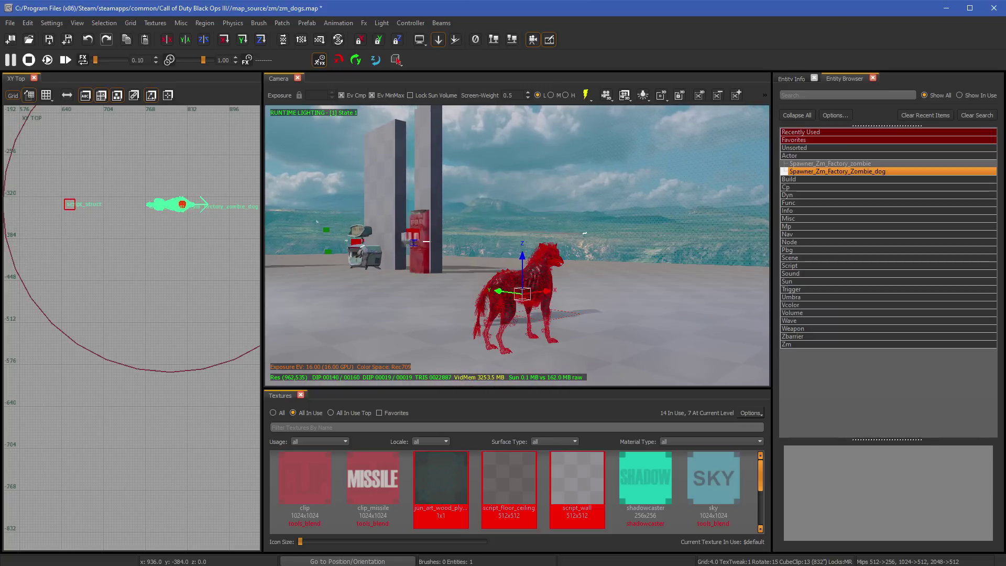
right_click_drag(573, 314, 435, 313)
right_click_drag(549, 313, 563, 332)
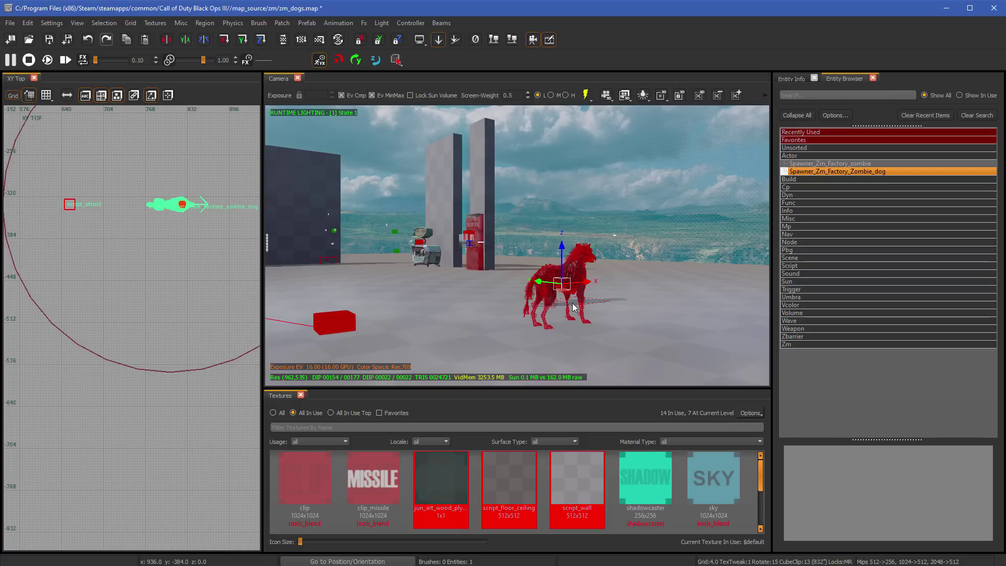
right_click_drag(572, 306, 532, 306)
right_click_drag(411, 307, 315, 307)
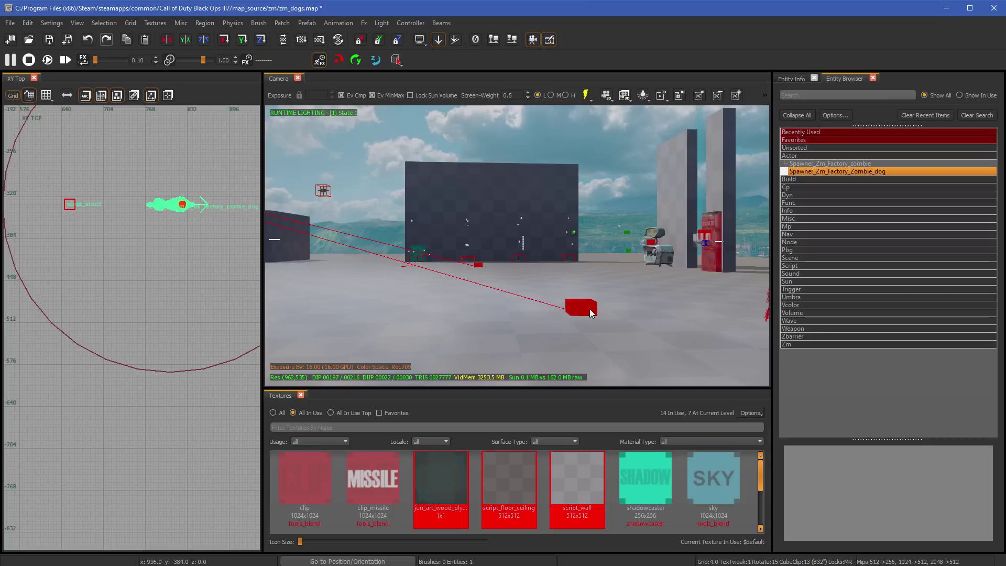
right_click_drag(568, 295, 464, 295)
right_click_drag(546, 275, 652, 275)
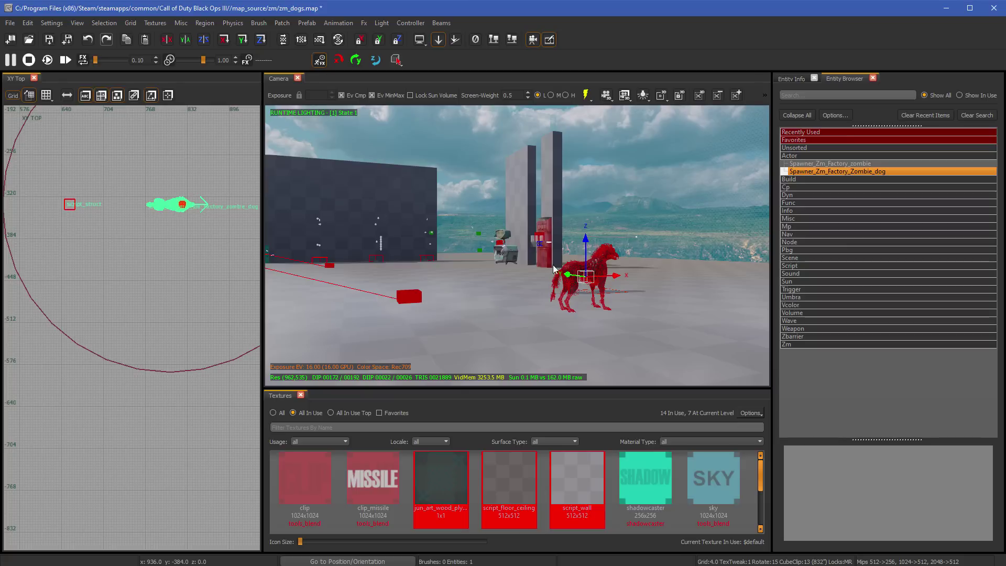
right_click_drag(553, 266, 588, 267)
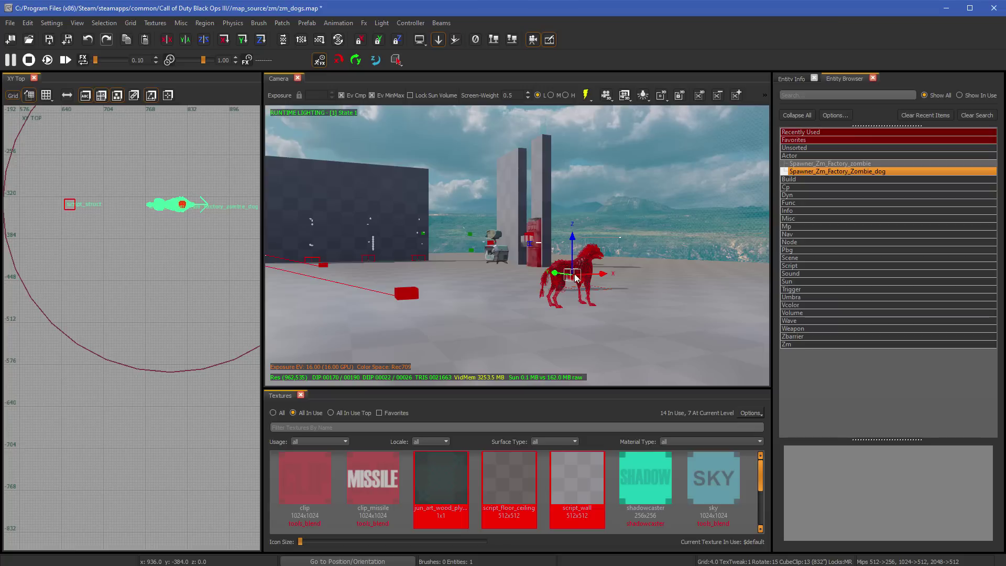
left_click_drag(572, 242, 580, 224)
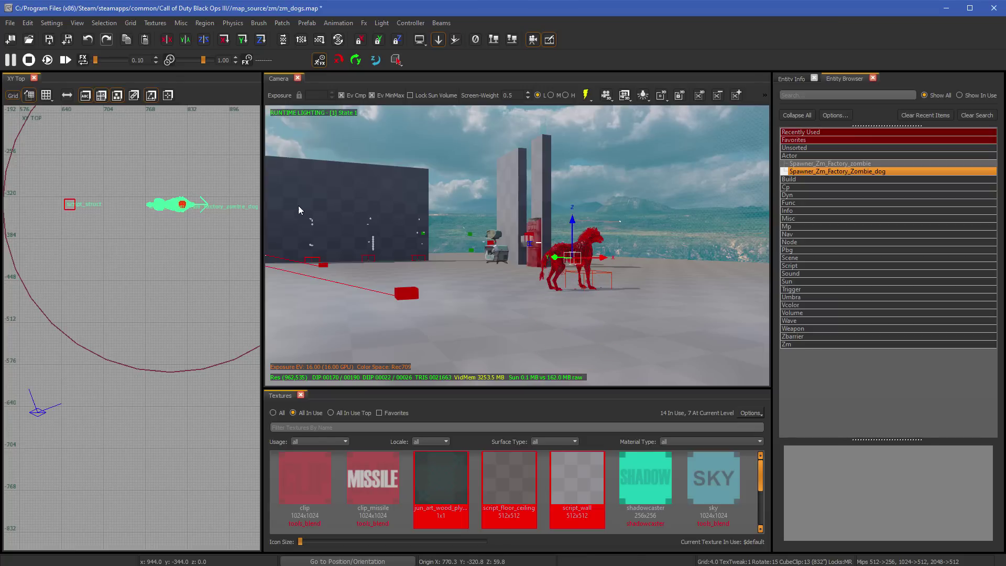
Turn off the dog spawner's first spawnflag (...RTONSPAWN) and enable MAKEROOM.
key("n")
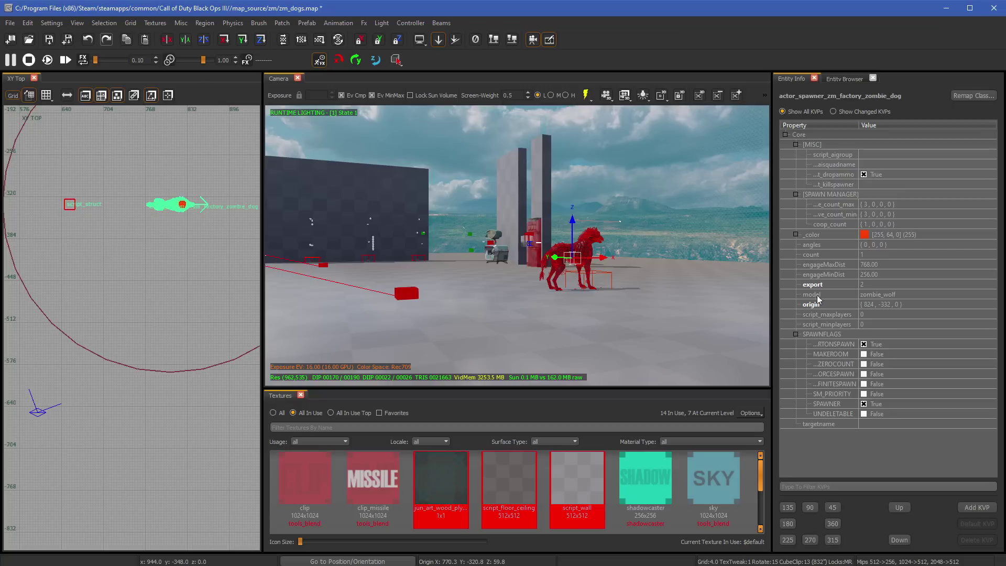
left_click(863, 345)
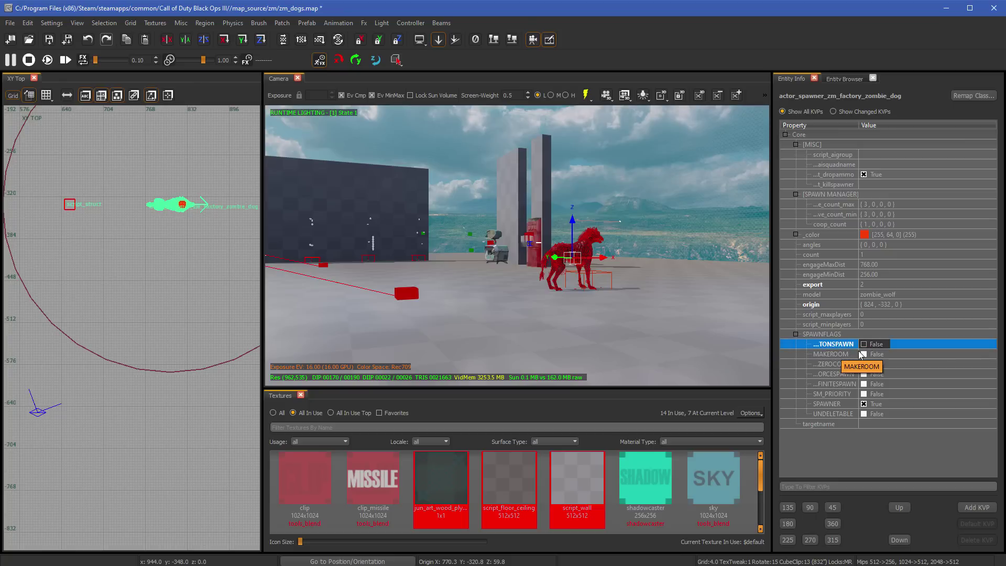
left_click(861, 355)
left_click(864, 355)
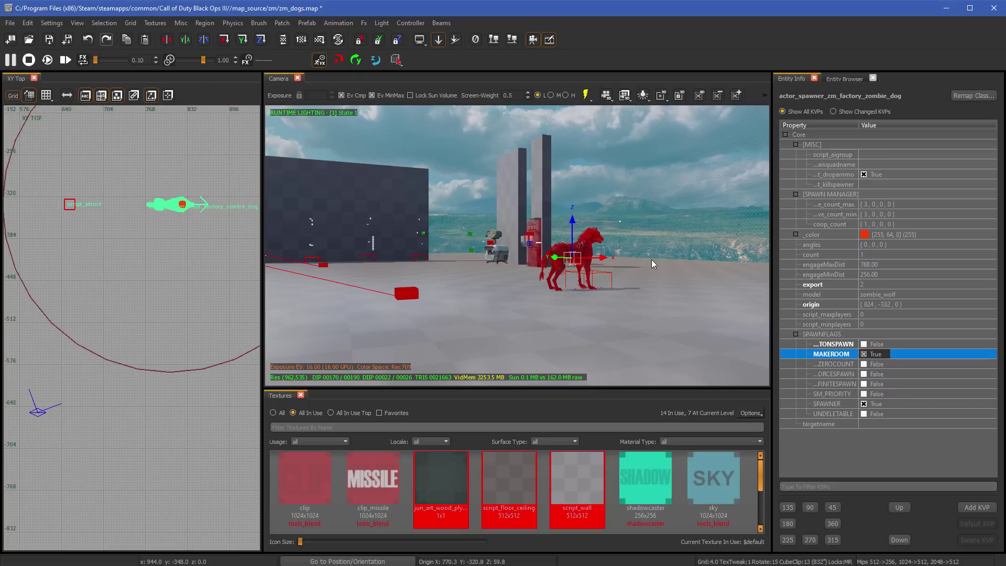
Set the dog spawner's targetname to zombie_dog_spawner_a.
right_click_drag(623, 240, 658, 250)
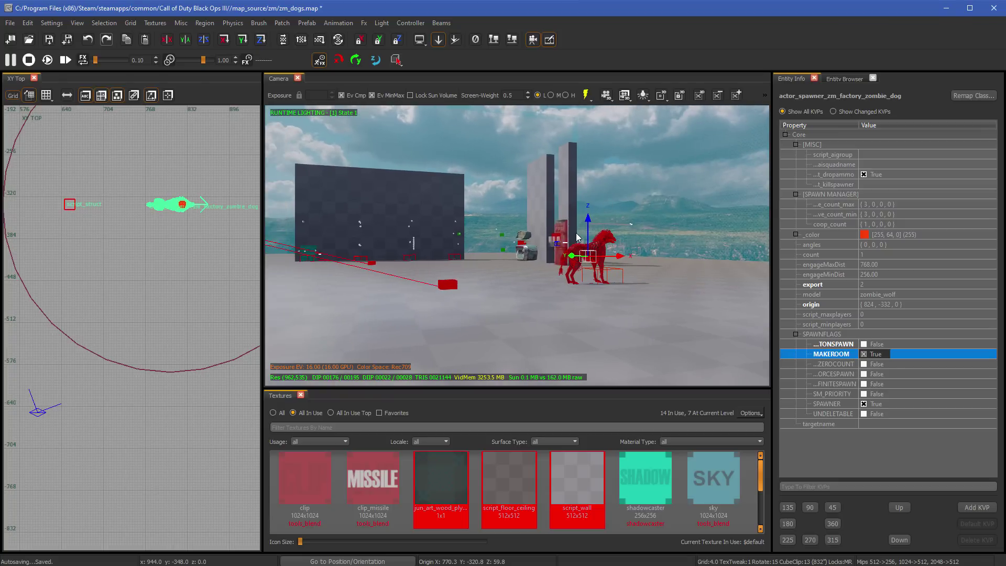
left_click(886, 423)
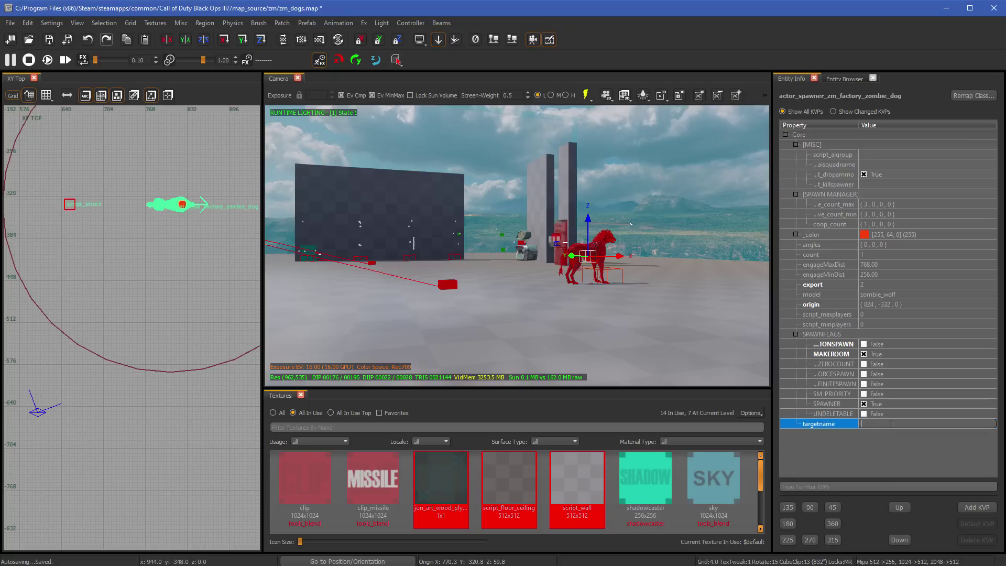
type("zombie")
type("_dog_spawener")
type("er")
key("Return")
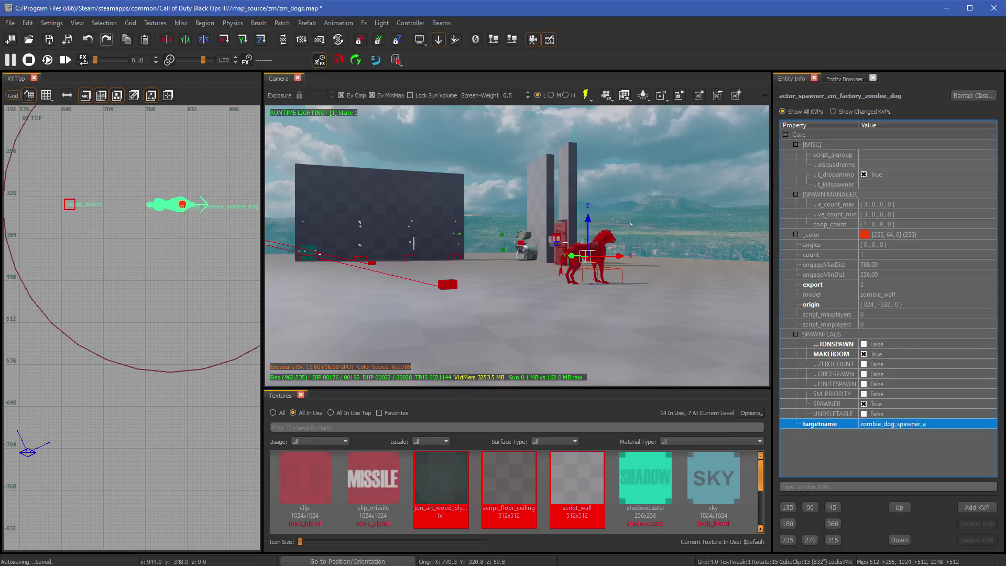
Add the key script_forcespawn with the value 1 to the dog spawner, and undo the accidental duplicate of the spawner.
left_click(974, 510)
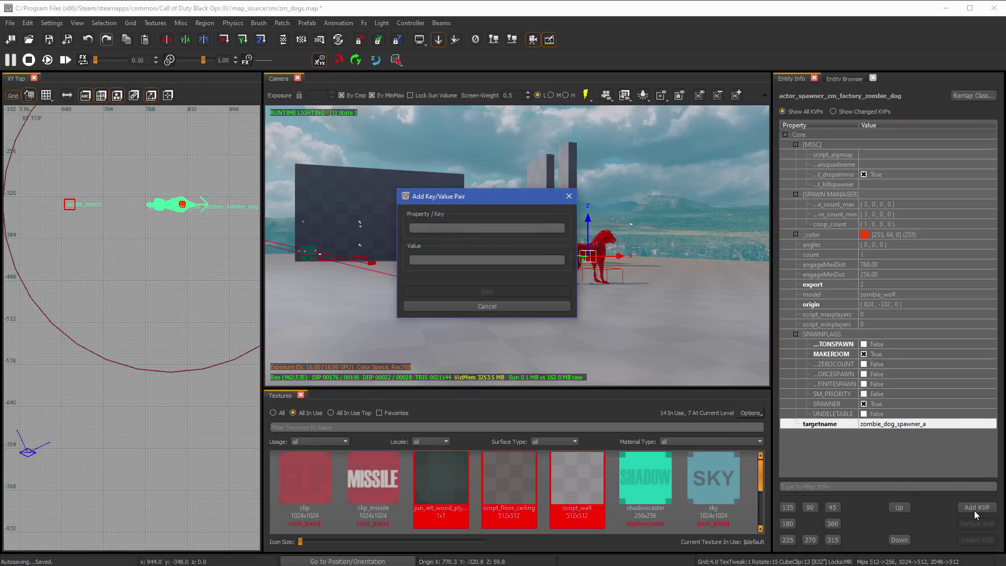
type("script_")
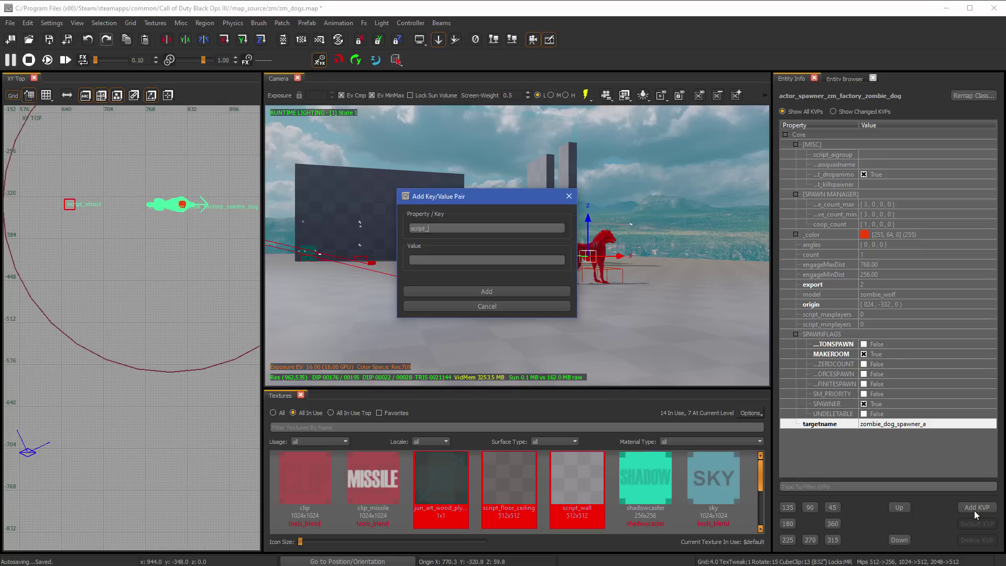
type("forcespaw")
type("1")
key("Return")
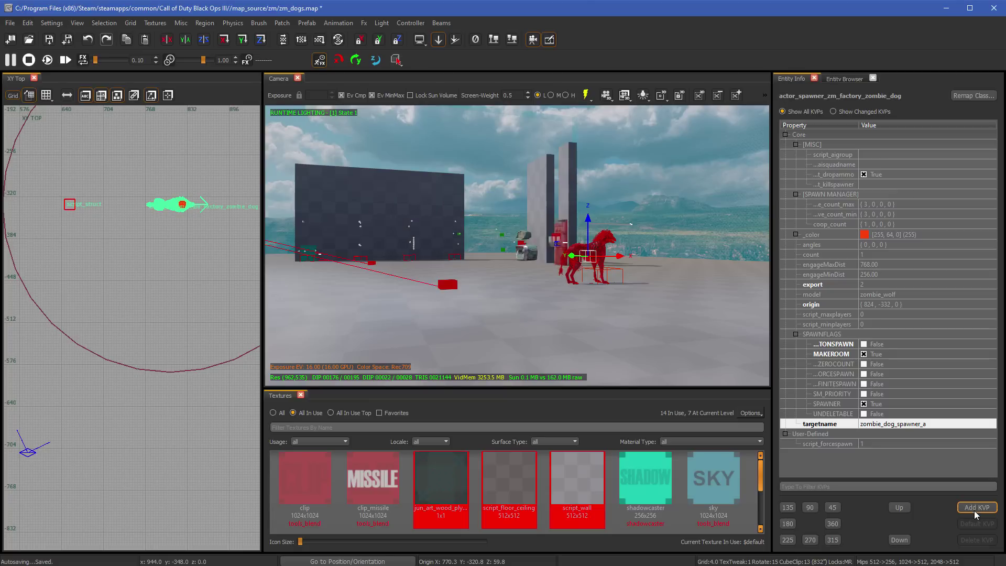
key("space")
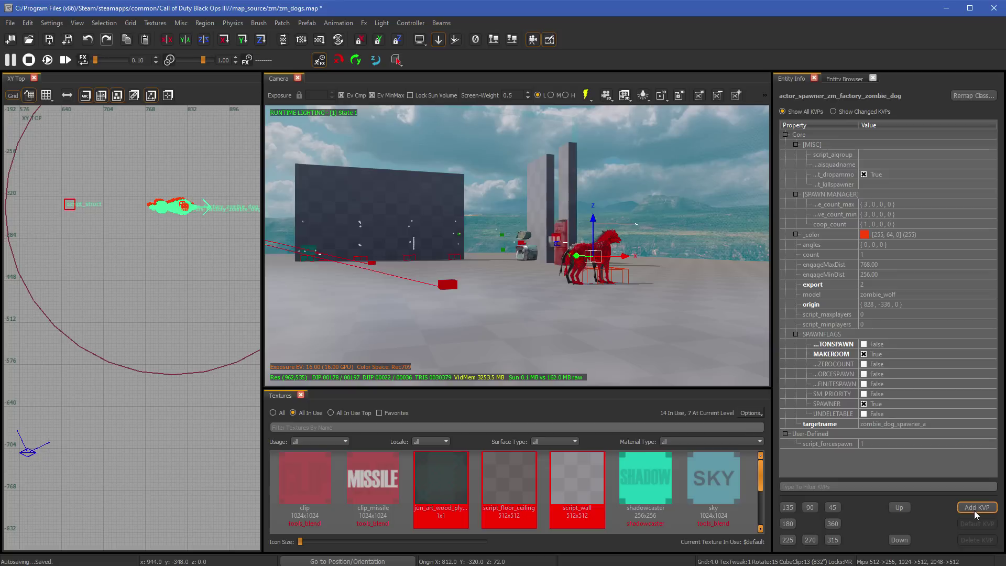
key("ctrl+z")
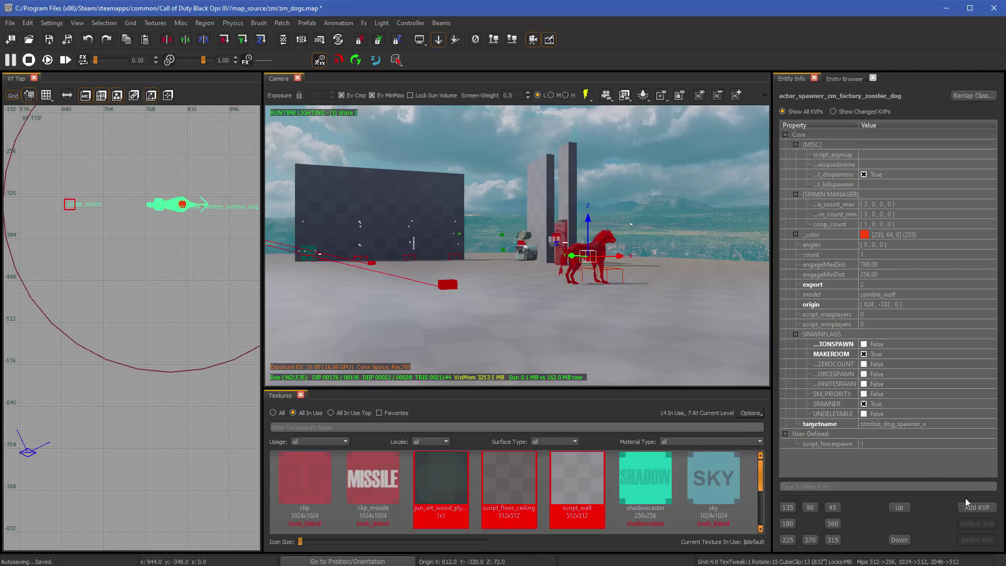
Add the key script_noteworthy with the value zombie_dog_spawner to the dog spawner, and deselect it.
left_click(977, 508)
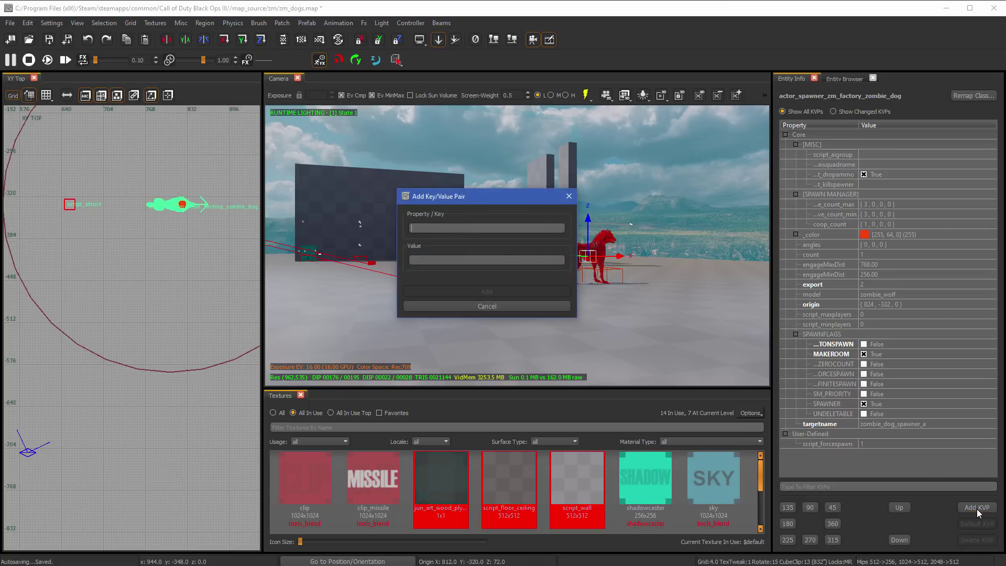
type("script_")
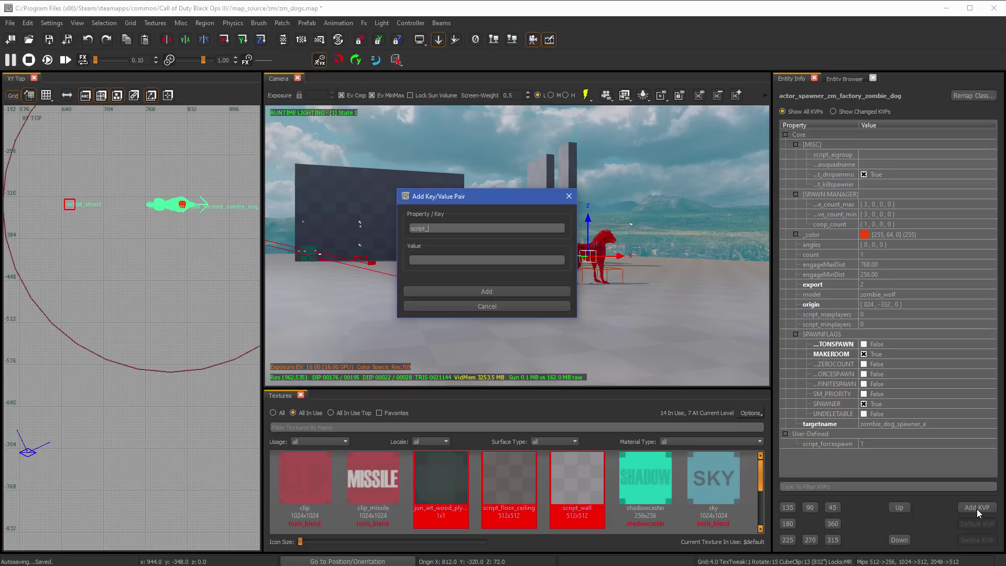
type("notew")
type("orth")
type("zom")
type("bie_dog_sp")
type("awner")
key("Return")
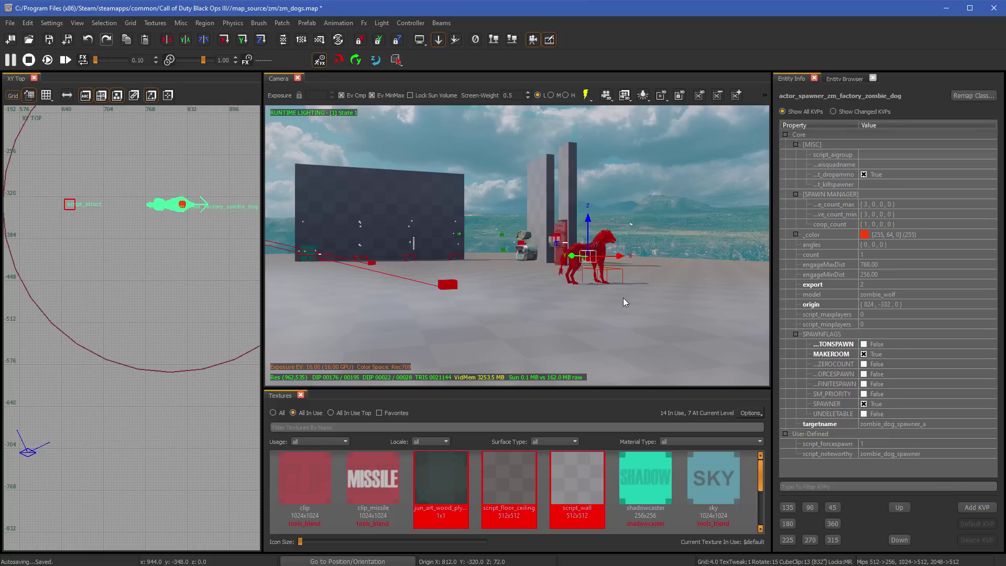
right_click_drag(624, 299, 619, 278)
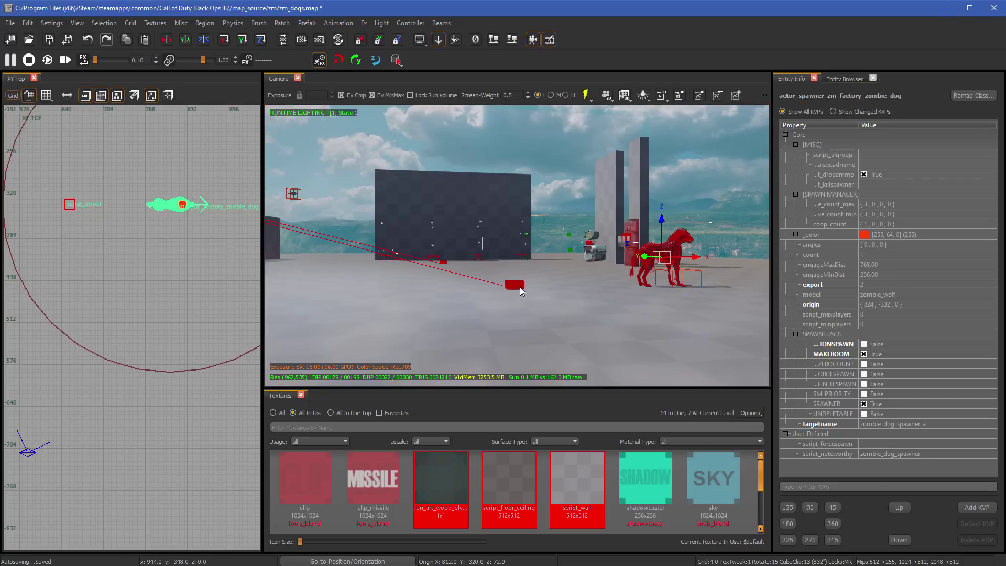
key("Escape")
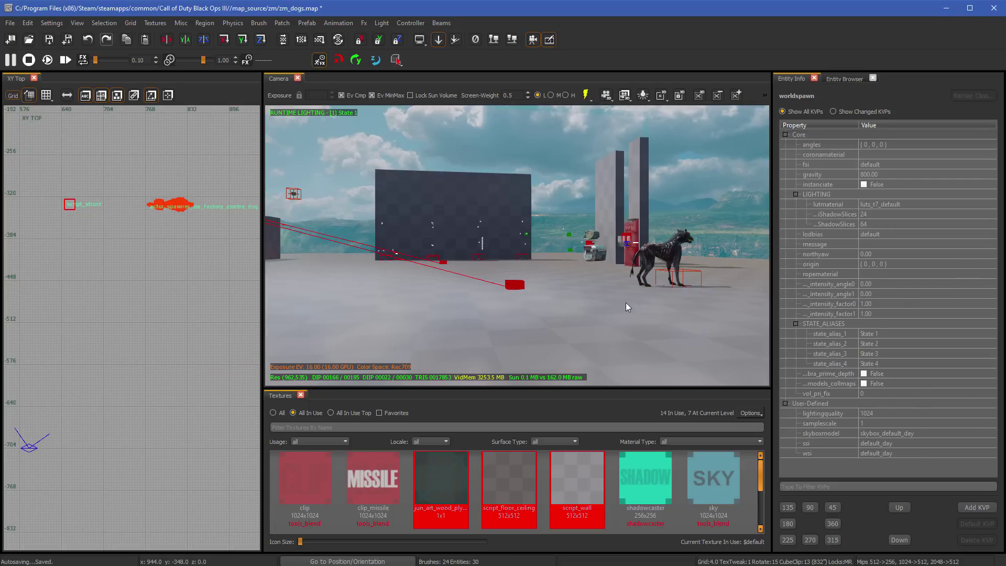
Select the two dog location script_structs together to check their shared keys, and clear the selection.
right_click_drag(625, 304, 573, 306)
right_click_drag(575, 342, 616, 292)
left_click(575, 342, "shift")
left_click(566, 288, "shift")
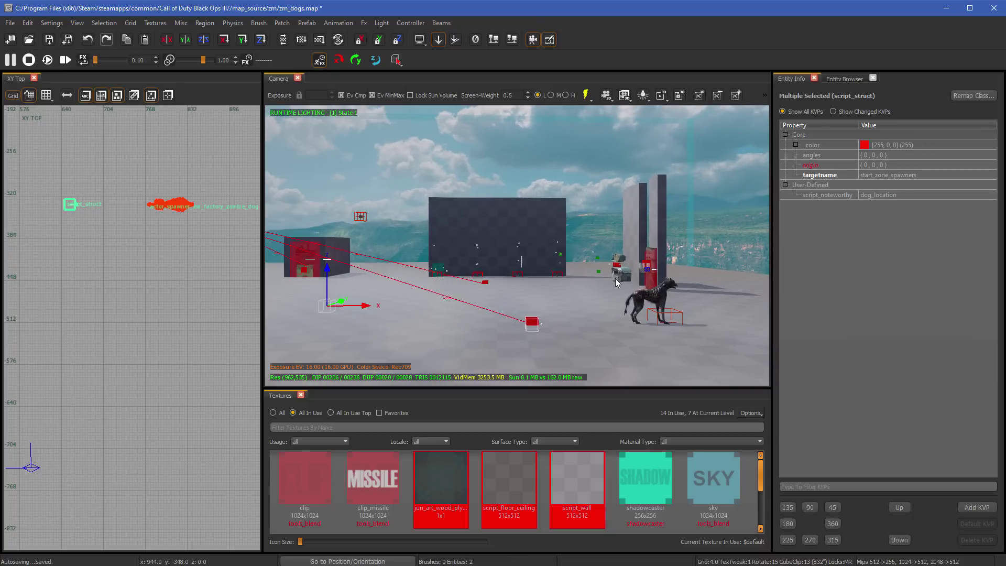
right_click_drag(607, 278, 603, 278)
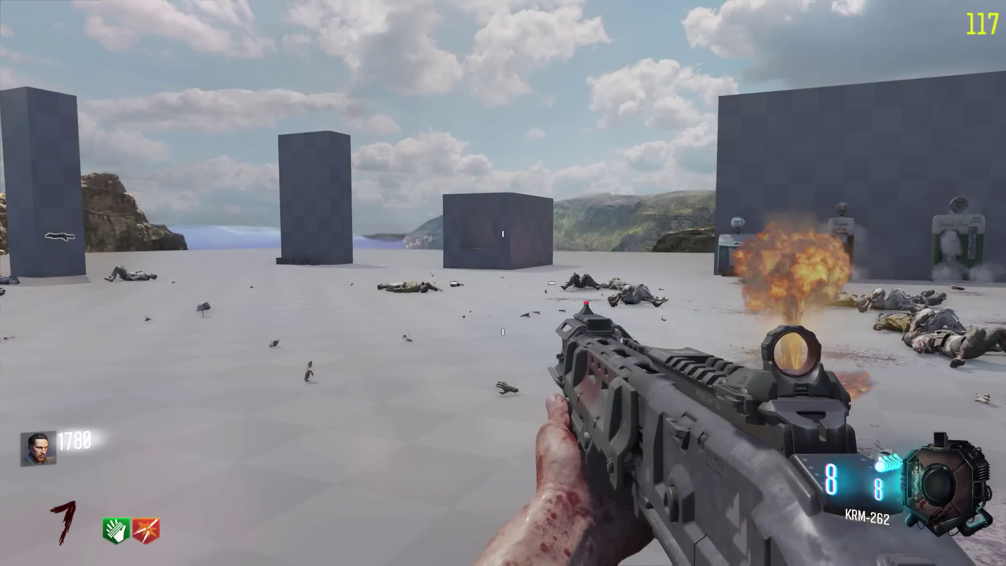
key("s")
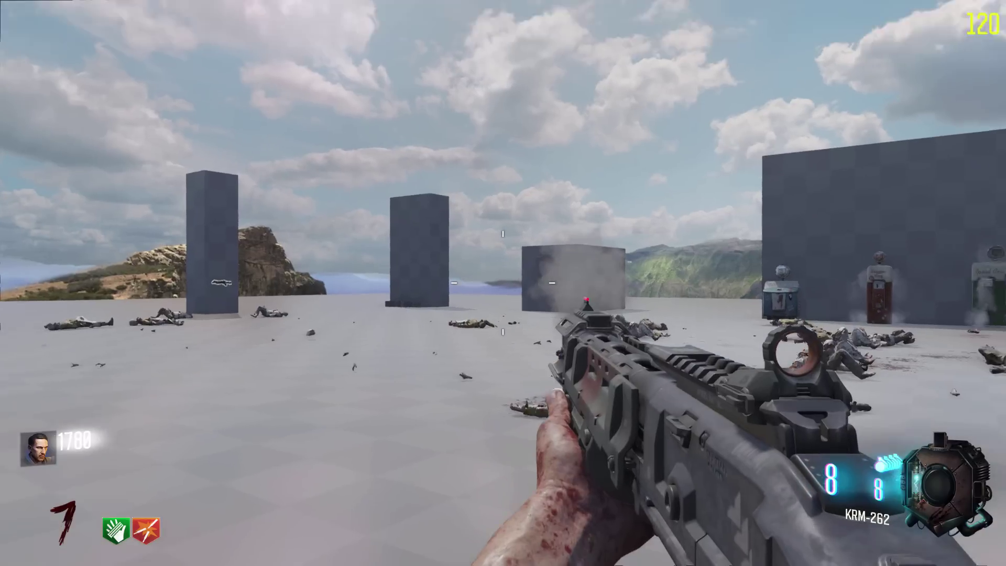
key("d")
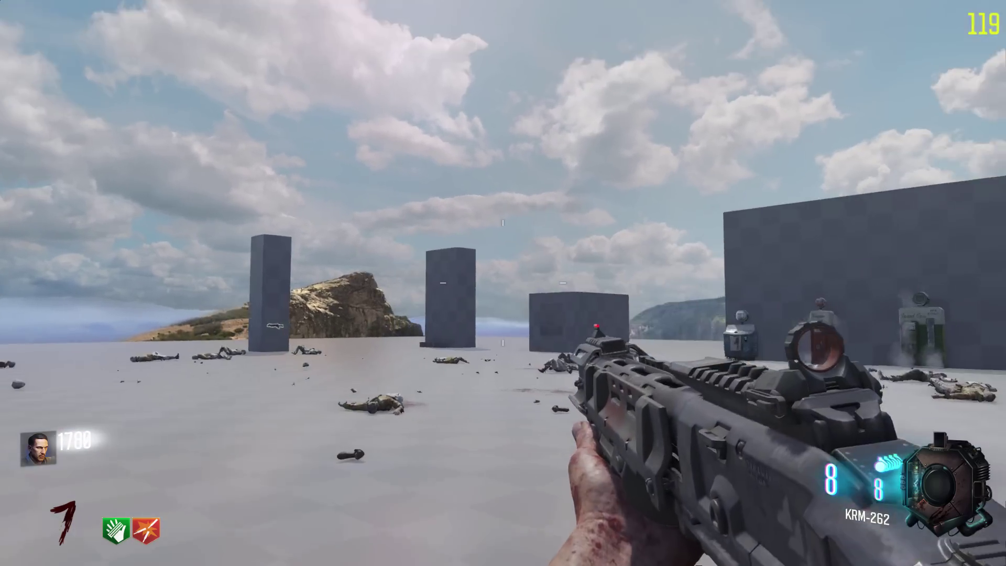
key("shift+w")
key("shift+w")
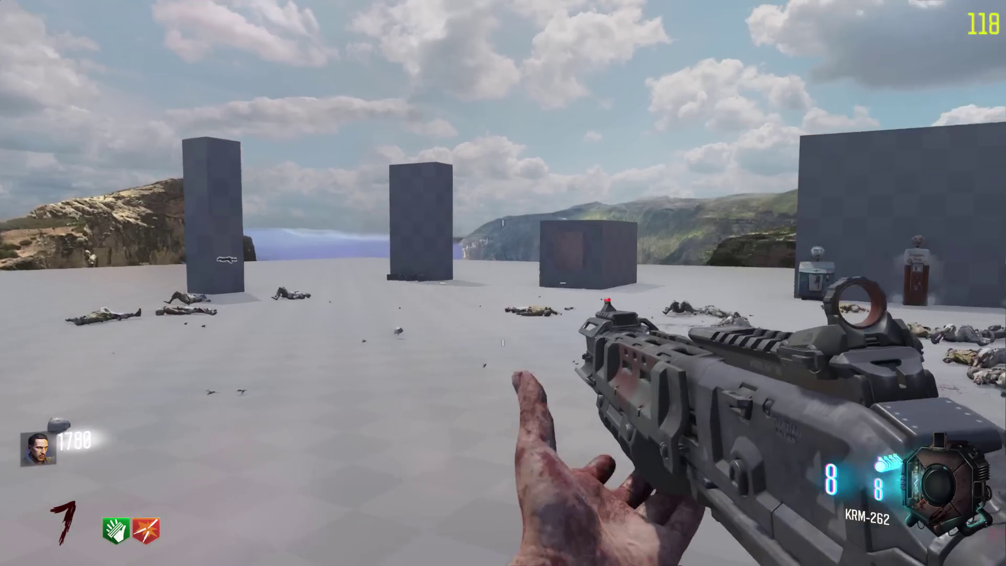
key("s")
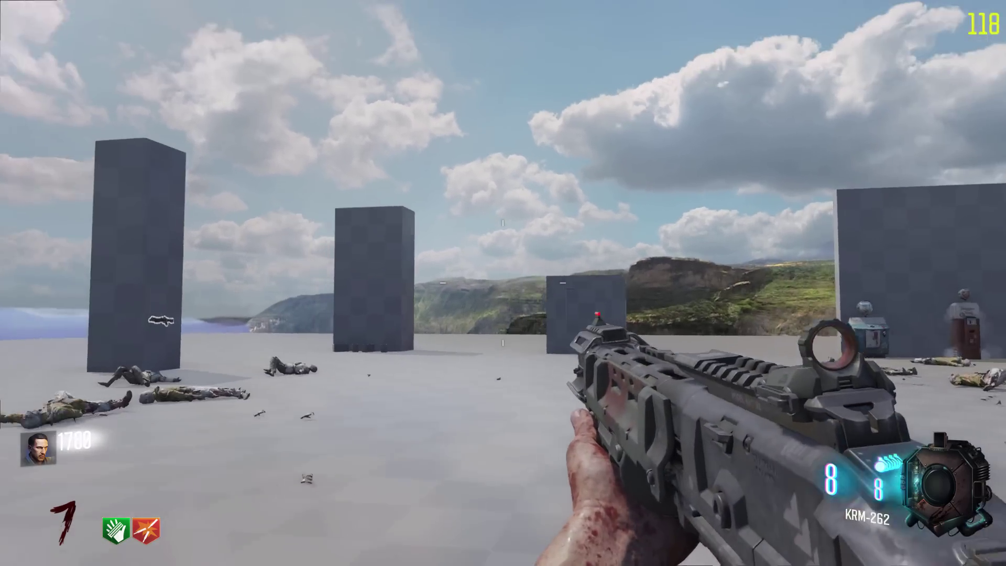
Test the dog round in the running game by shooting the attacking dogs and reloading the KRM-262.
key("shift+w")
key("s")
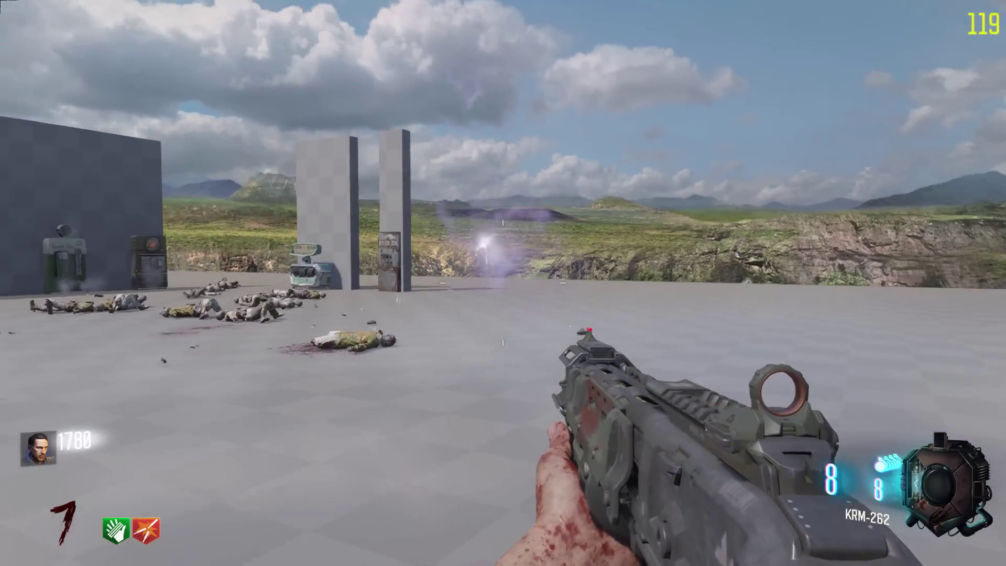
right_click(503, 283)
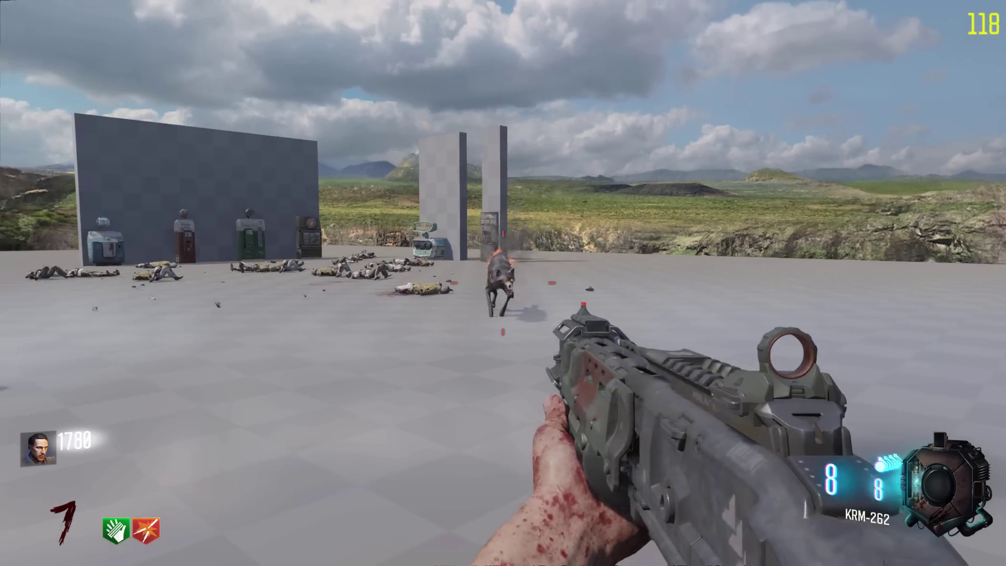
key("s")
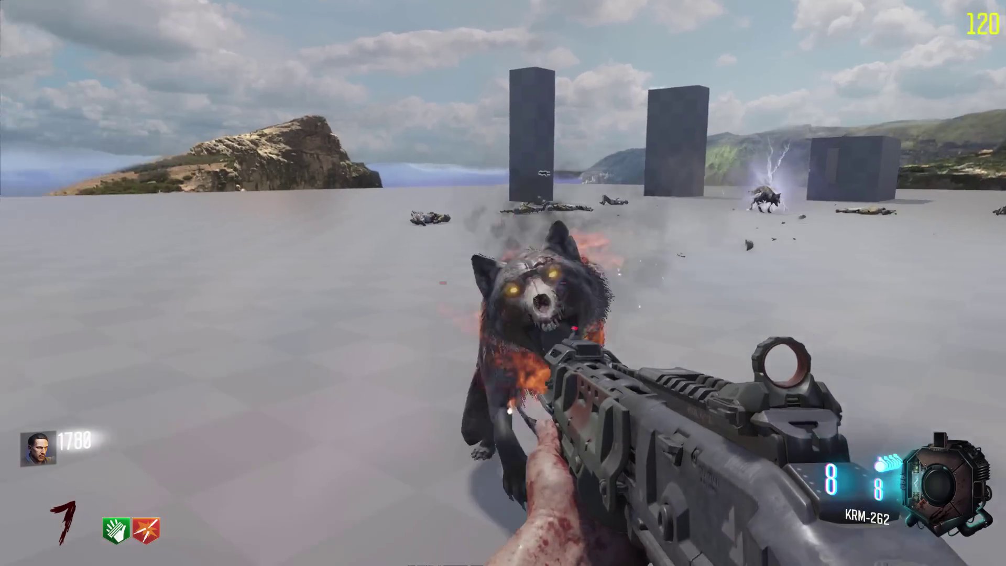
left_click(503, 282)
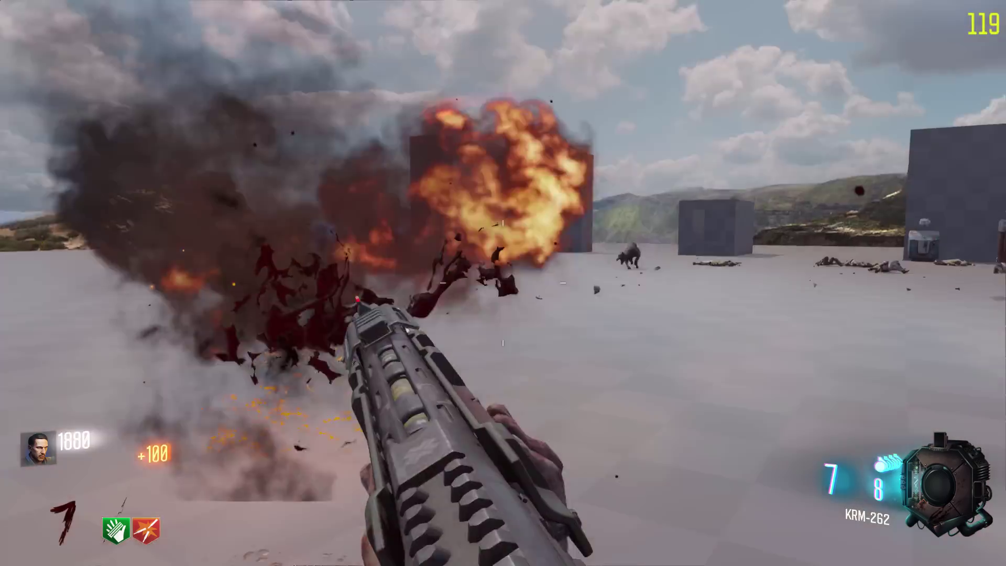
right_click(503, 283)
left_click(503, 283)
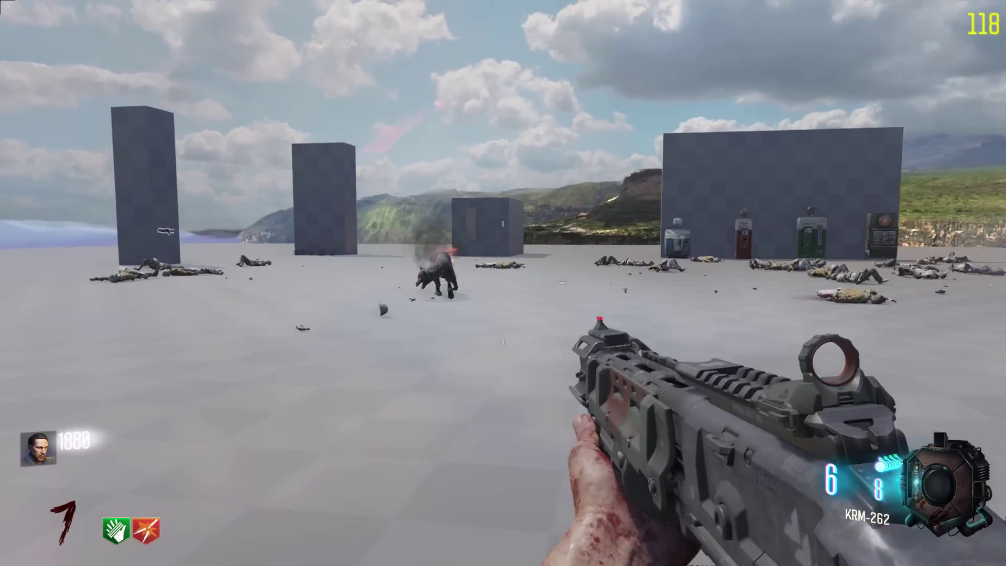
left_click(503, 283)
right_click(503, 283)
left_click(503, 283)
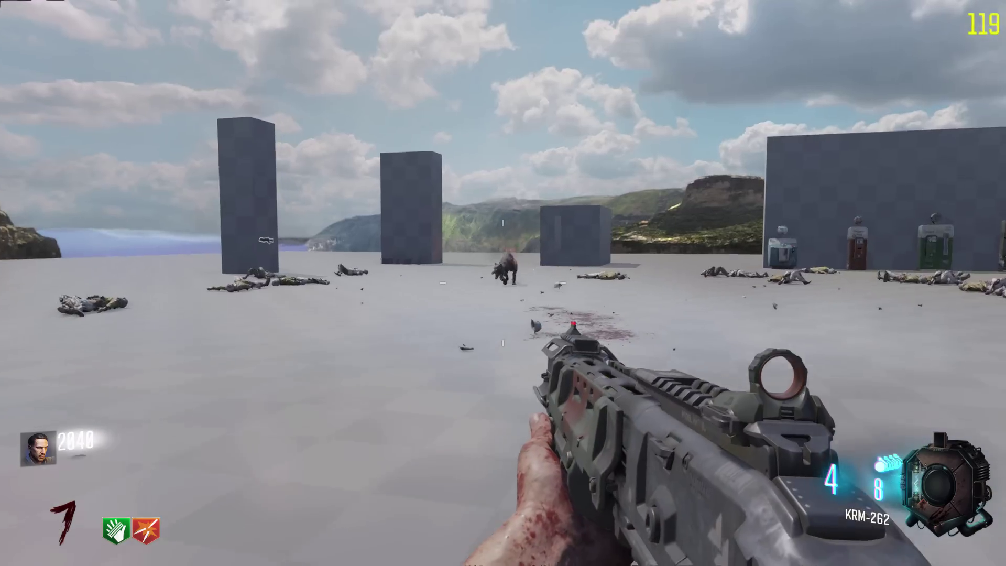
right_click(503, 283)
left_click(503, 283)
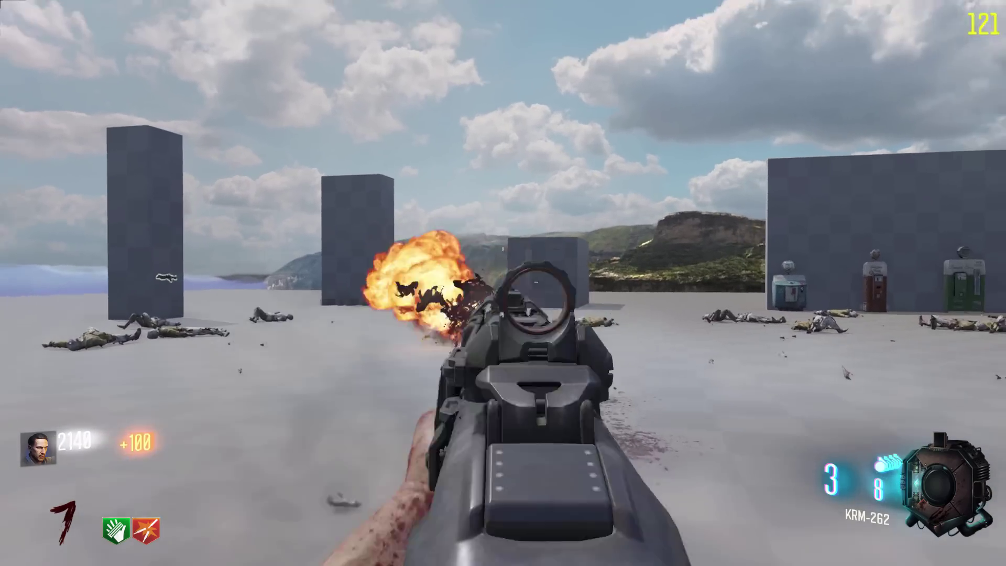
key("r")
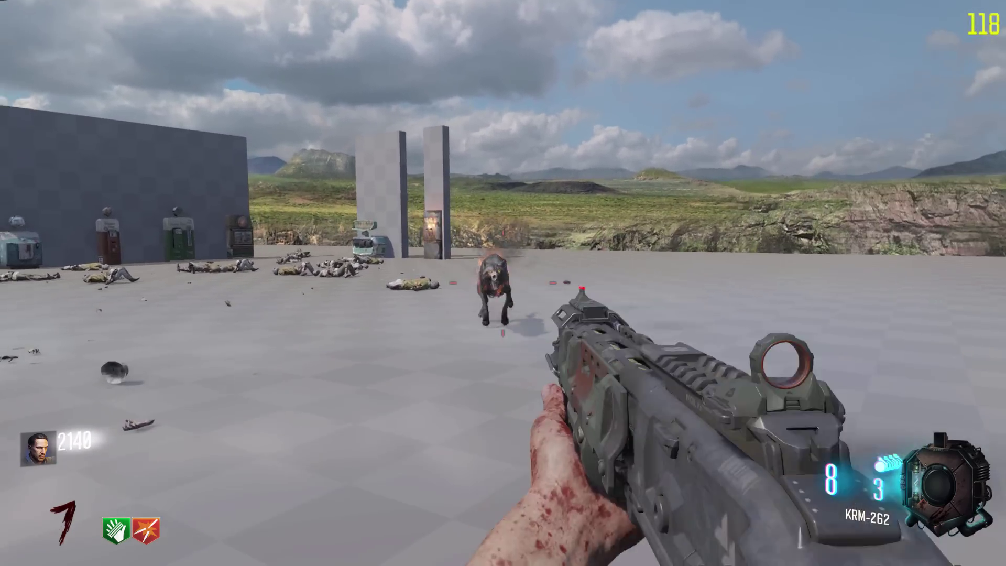
left_click(503, 283)
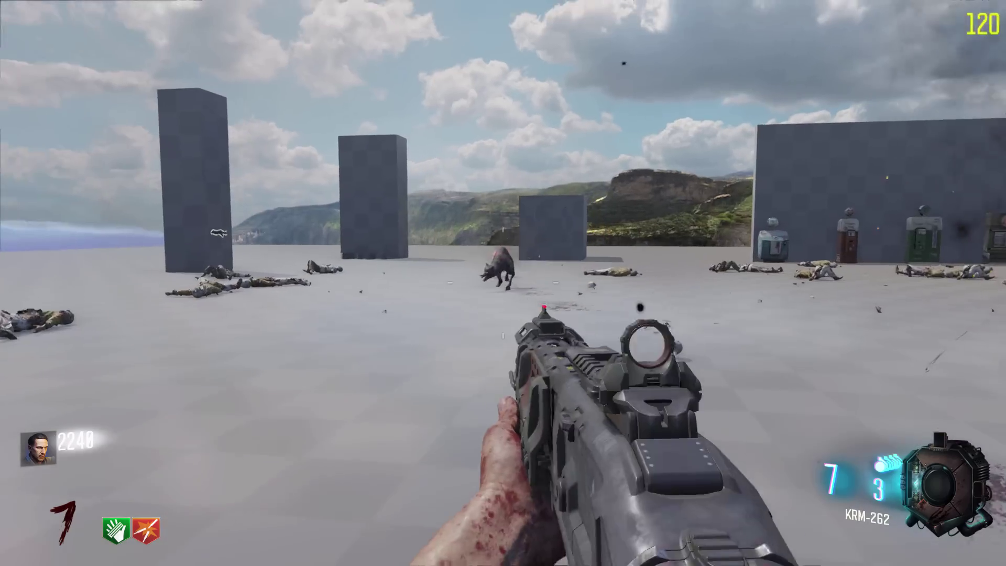
left_click(503, 283)
key("r")
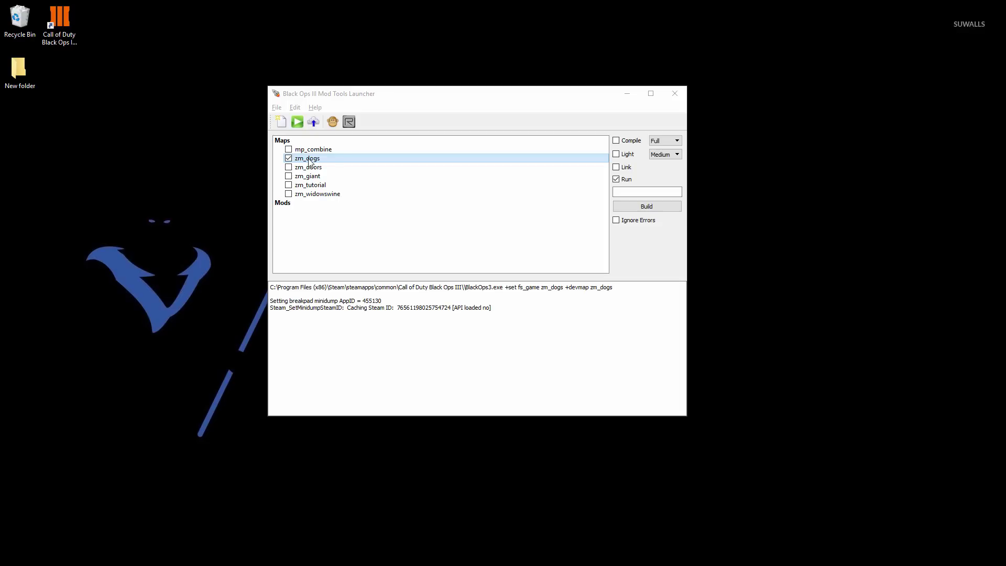
From the zm_dogs zone folder in Mod Tools Launcher, browse to share\raw\scripts\zm inside the Call of Duty Black Ops III folder.
right_click(309, 160)
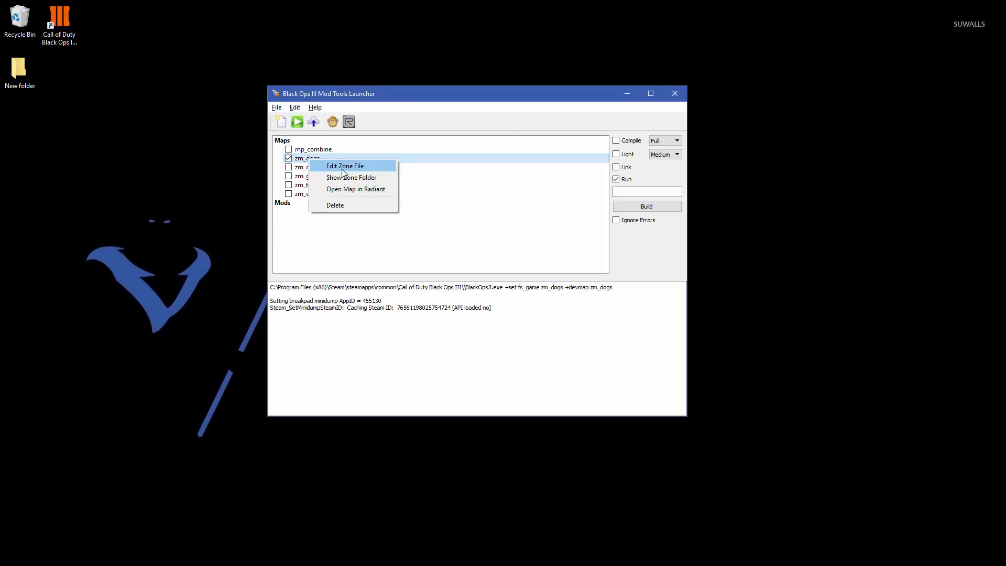
left_click(352, 177)
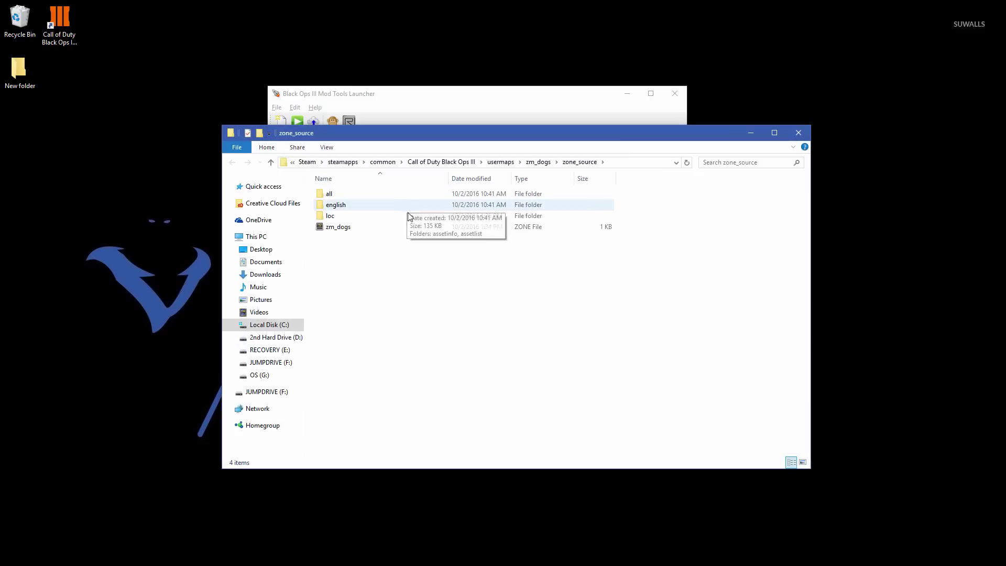
left_click(437, 164)
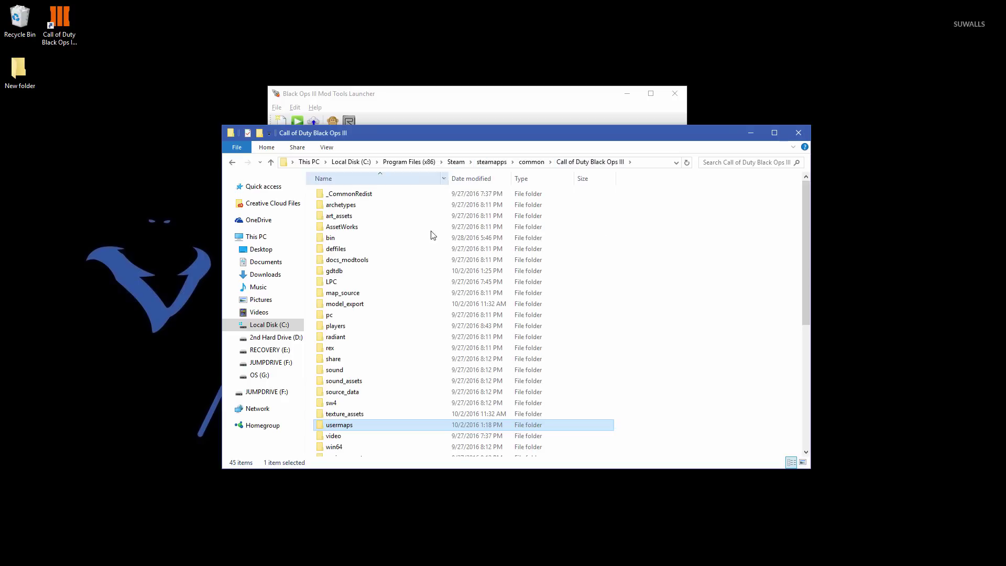
double_click(389, 361)
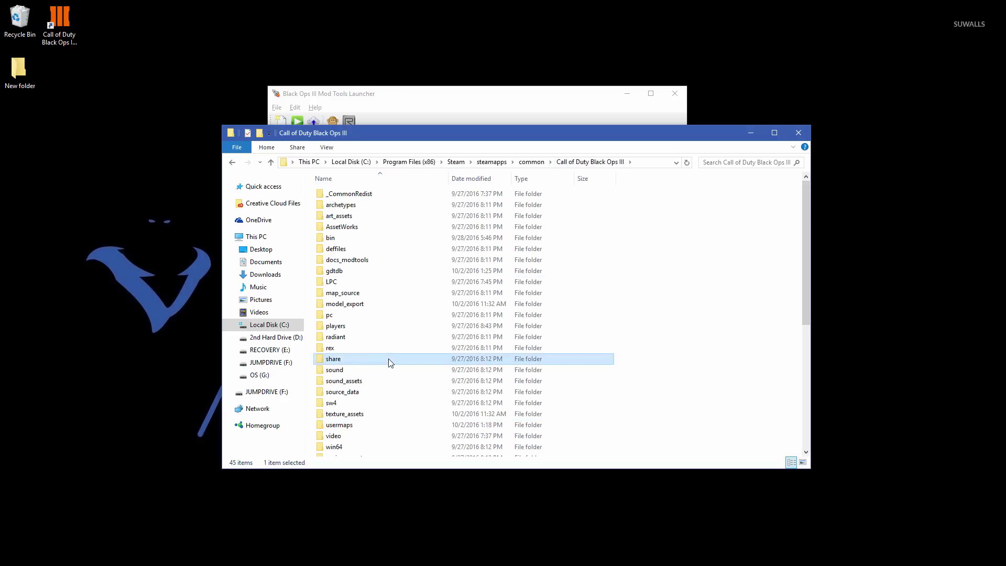
left_click(373, 208)
double_click(373, 208)
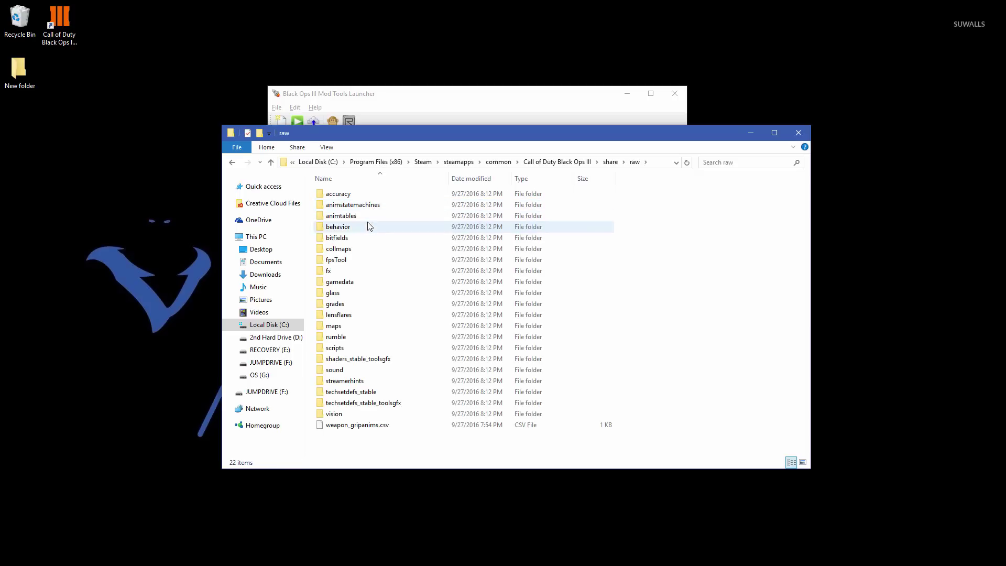
double_click(390, 347)
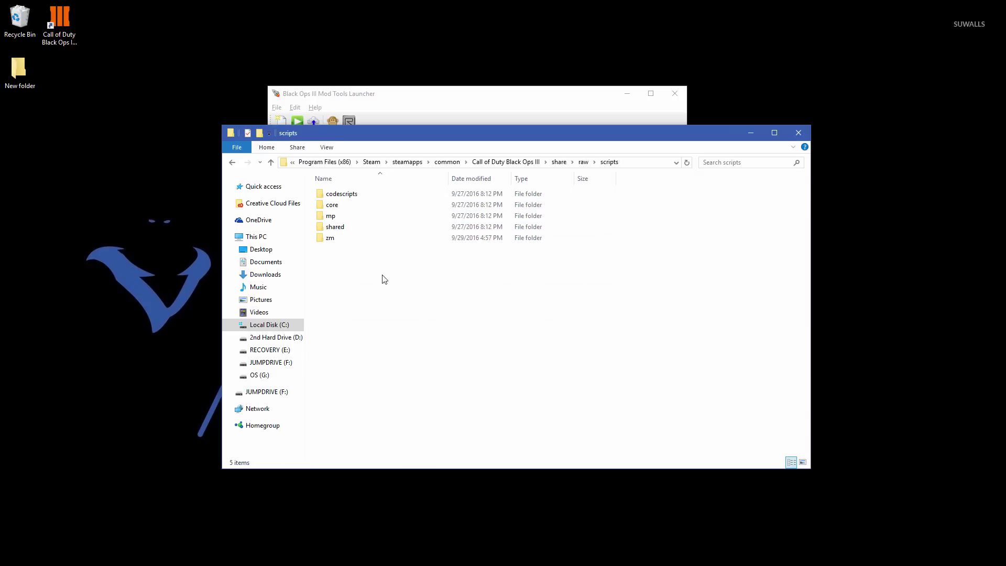
double_click(378, 239)
Copy the zm_usermap GSC script from the shared zm scripts folder.
key("End")
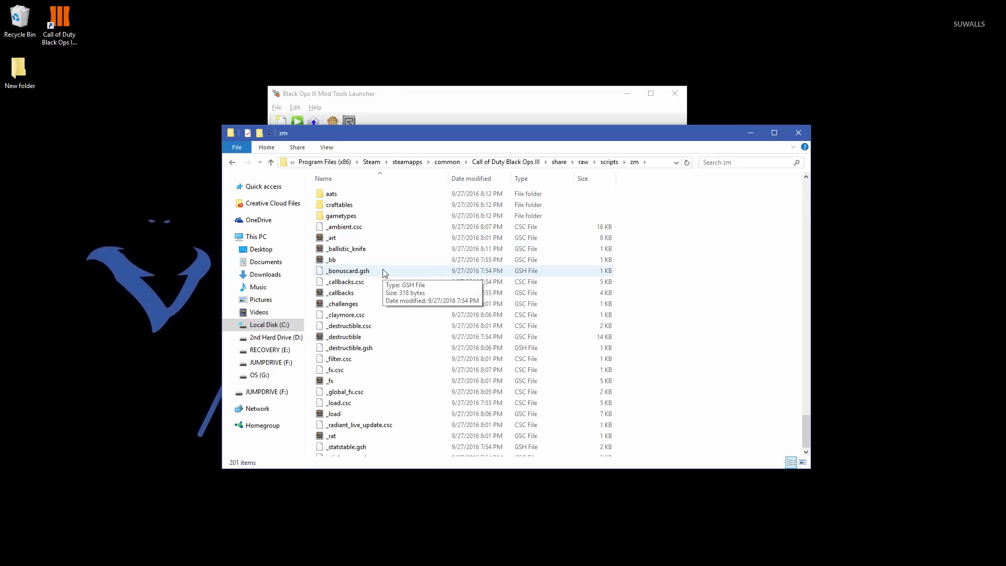
left_click(418, 438)
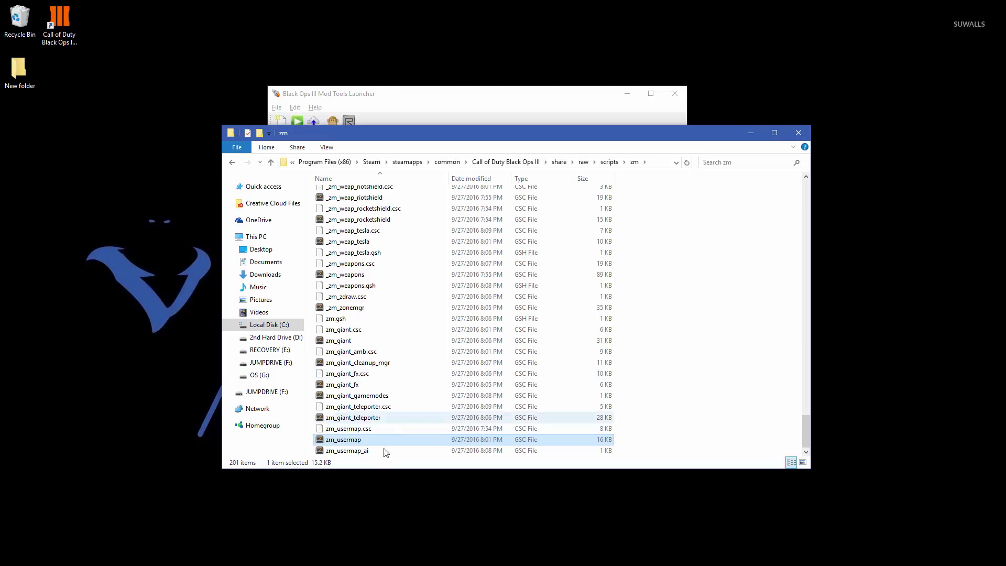
right_click(341, 440)
left_click(380, 376)
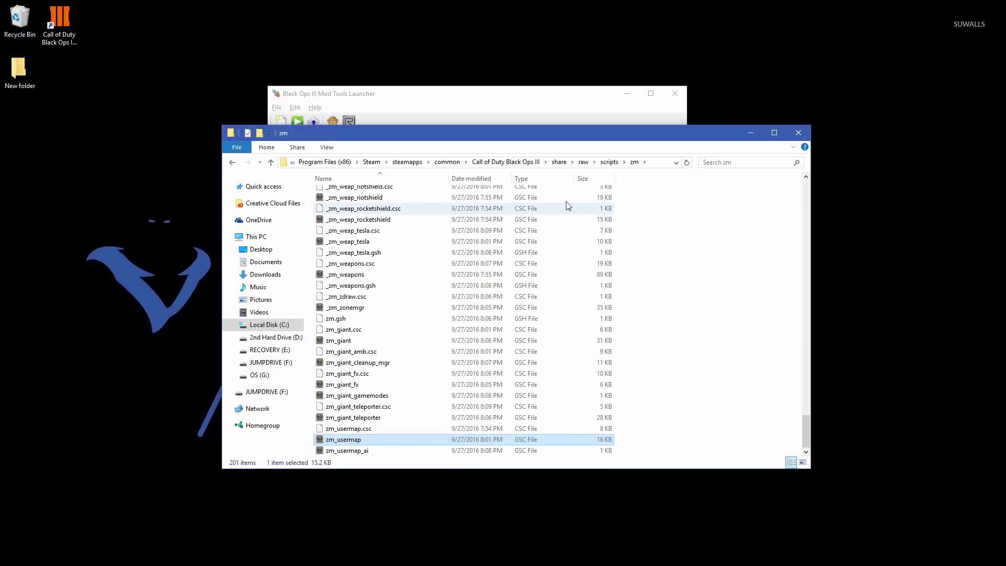
Paste the copied zm_usermap script into the map's own folder, usermaps\zm_dogs\scripts\zm.
left_click(504, 163)
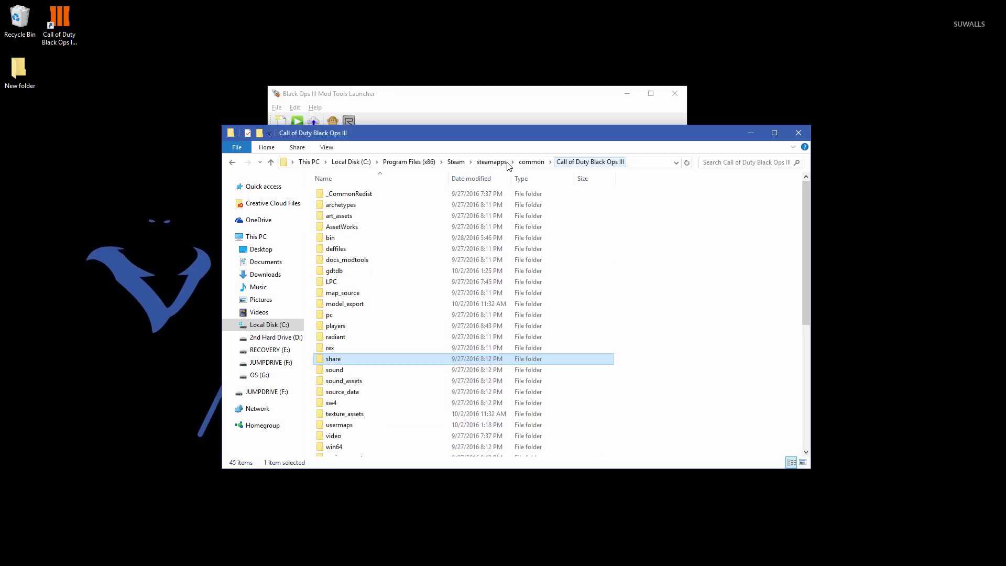
double_click(374, 425)
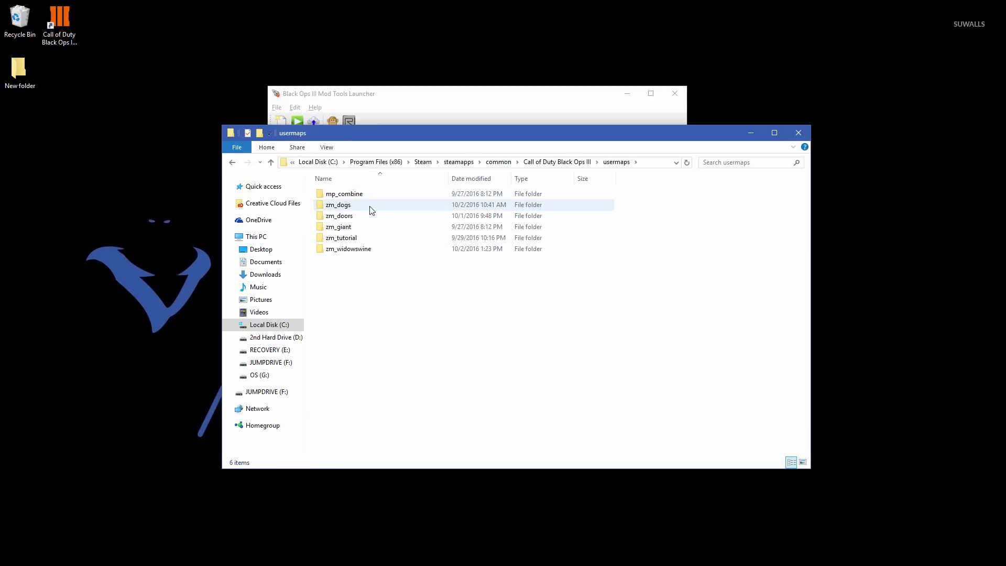
double_click(338, 205)
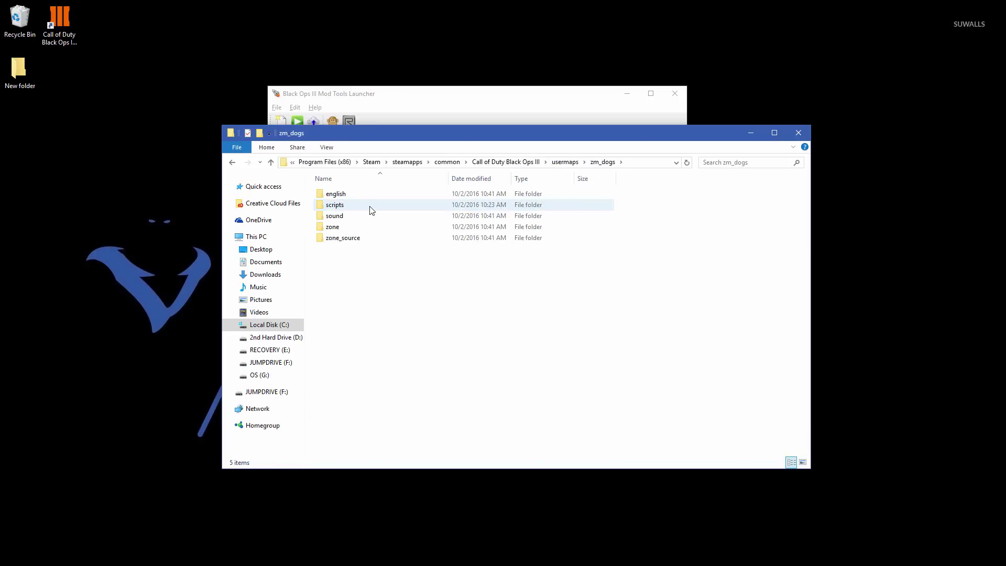
double_click(371, 210)
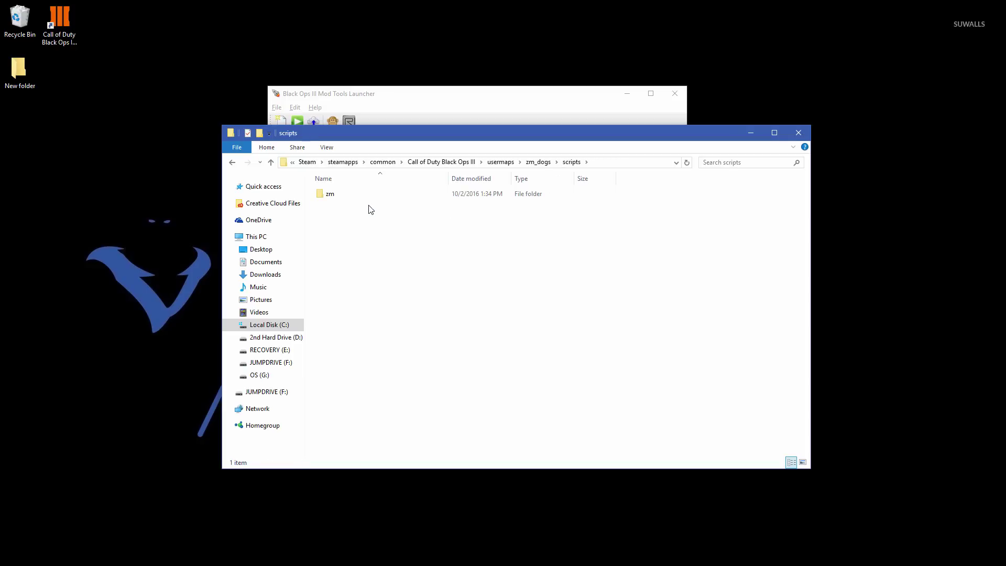
double_click(364, 196)
right_click(391, 261)
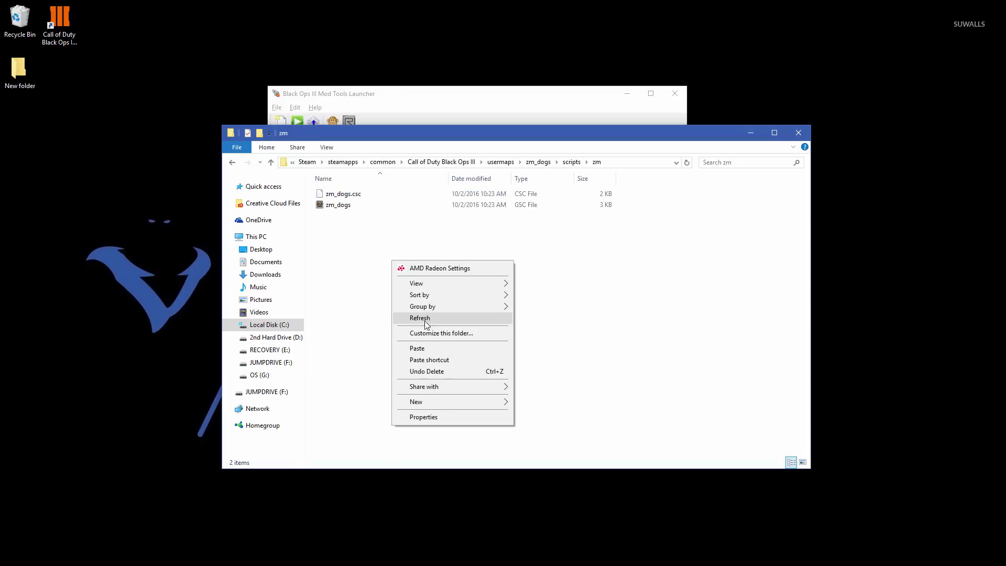
left_click(450, 348)
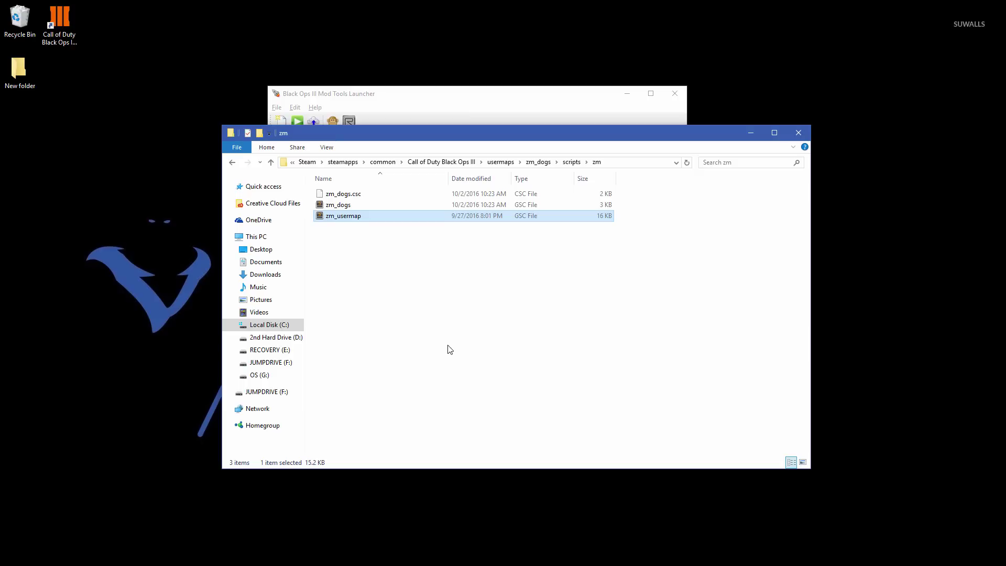
Open the pasted zm_usermap script in Sublime Text and find level.dog in it.
double_click(351, 224)
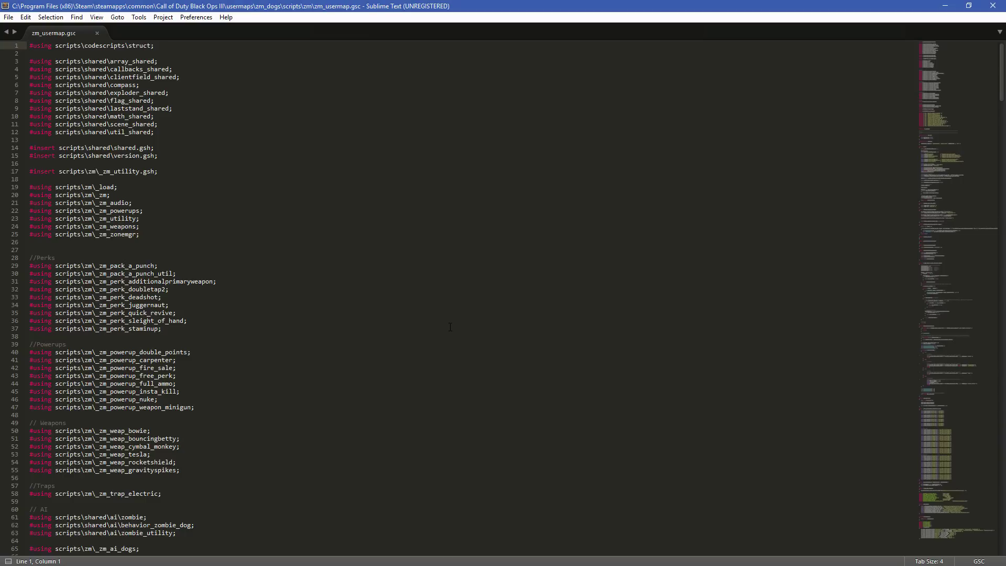
key("ctrl+f")
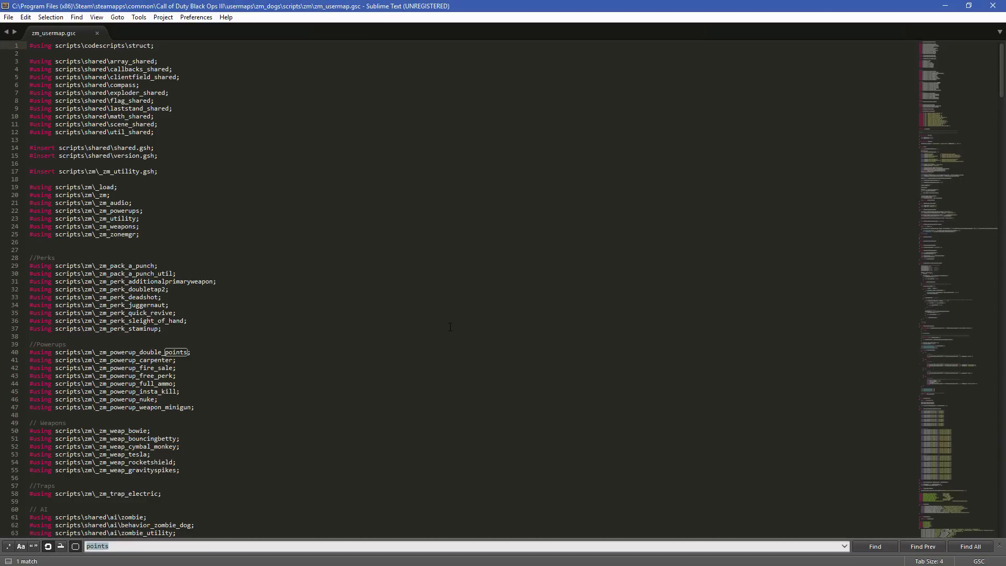
type("lev")
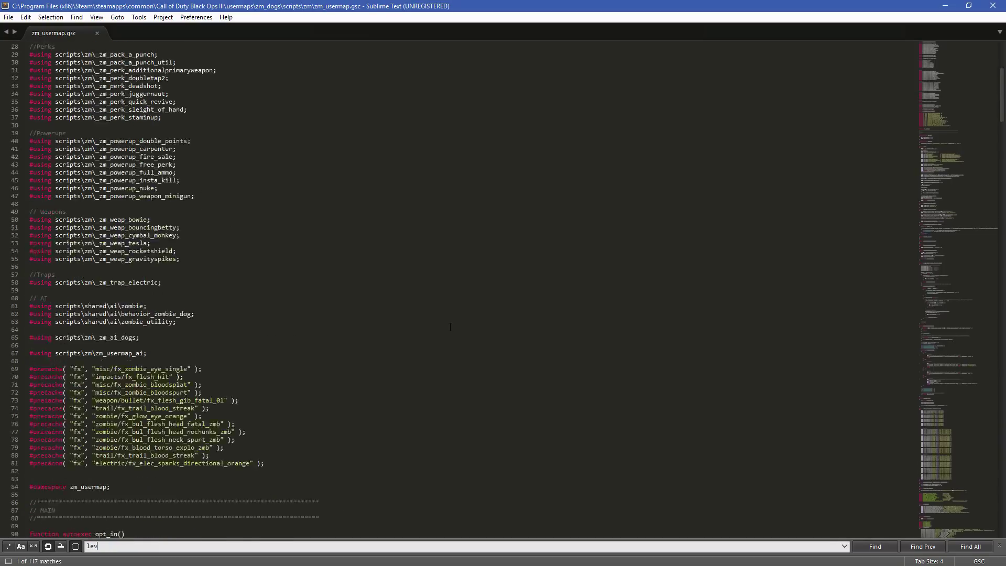
type("el/dog")
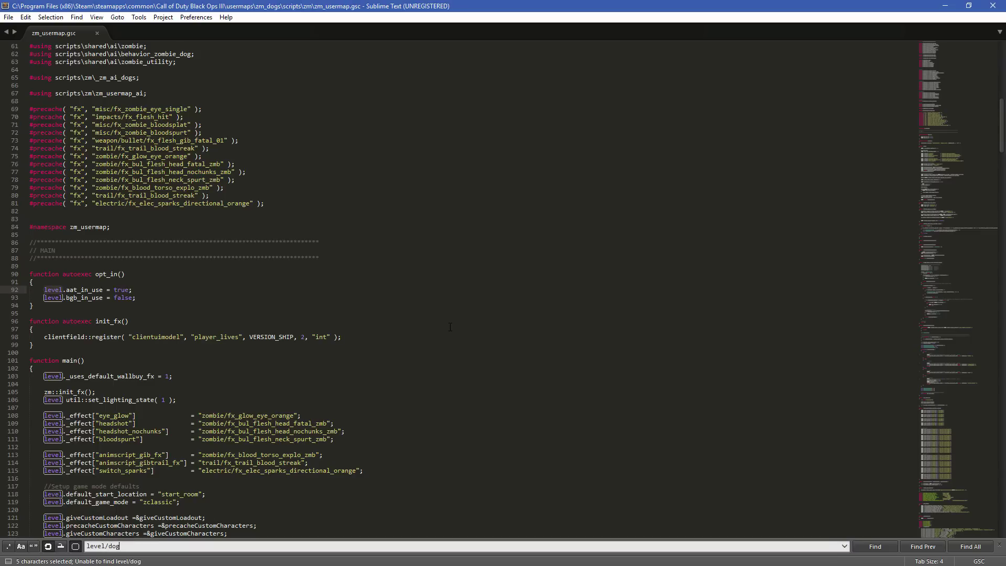
key("BackSpace")
key("BackSpace")
key("BackSpace")
key("BackSpace")
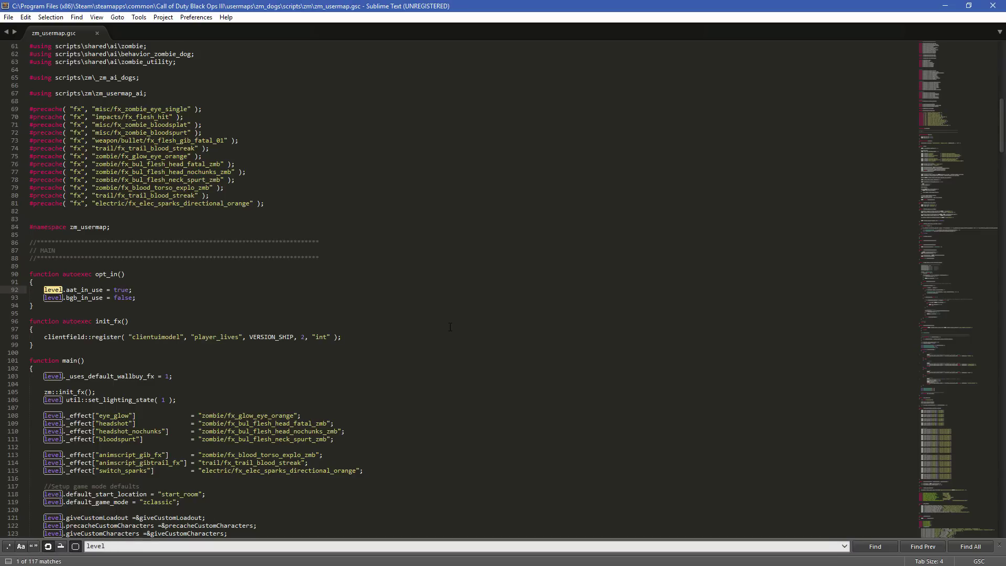
type(".dog")
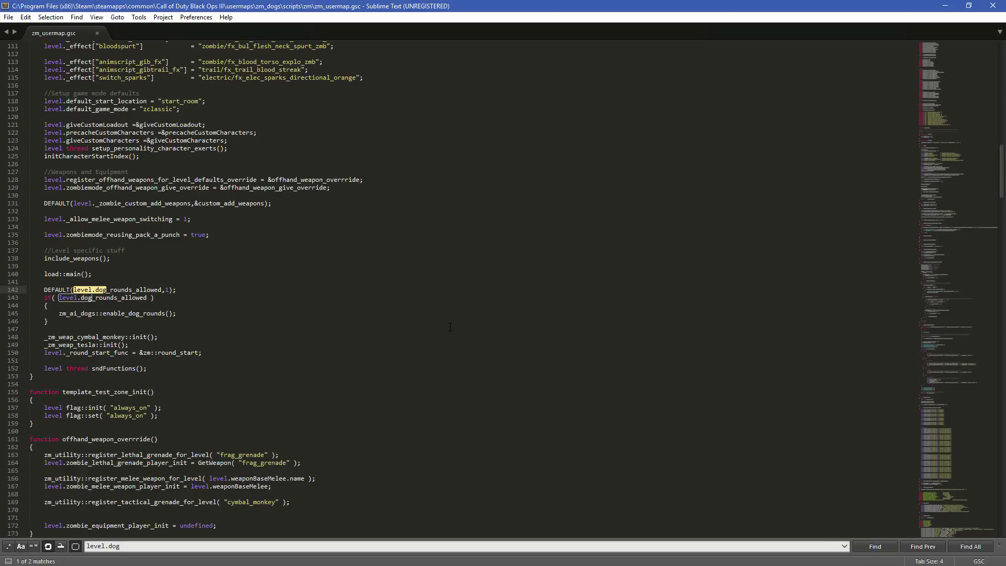
key("Escape")
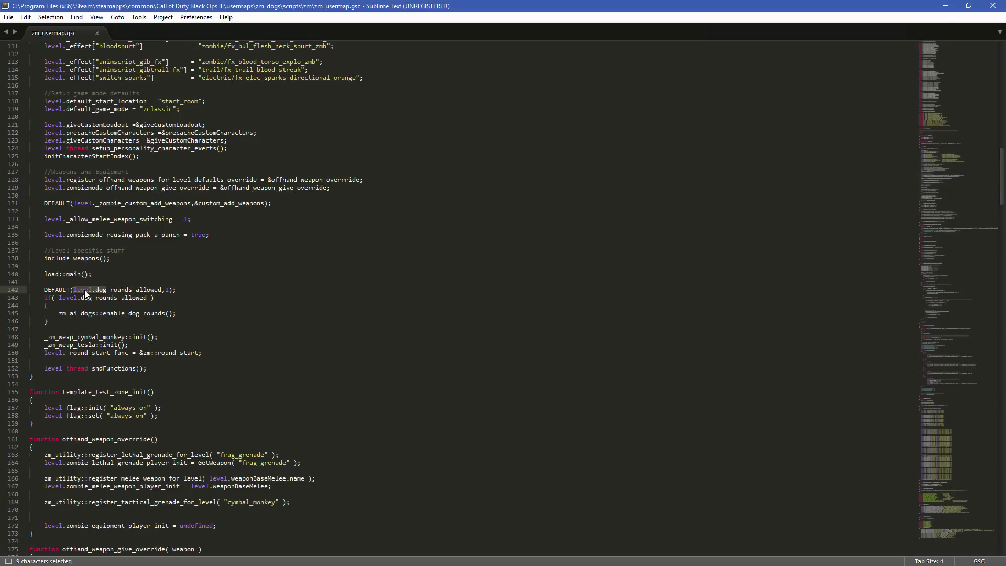
Set the default of level.dog_rounds_allowed to 0, then save and close the script.
double_click(166, 290)
type("0")
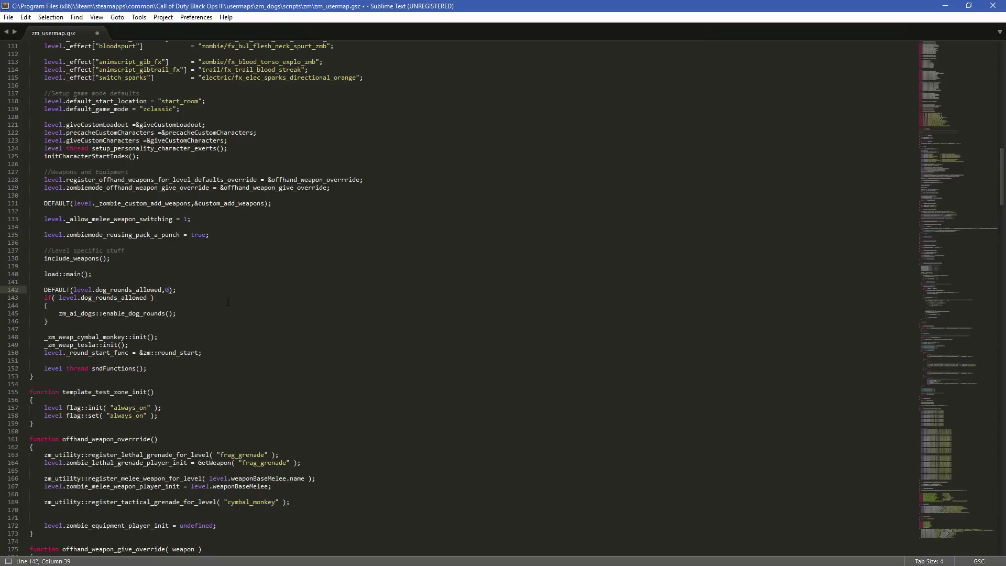
key("ctrl+s")
left_click(993, 6)
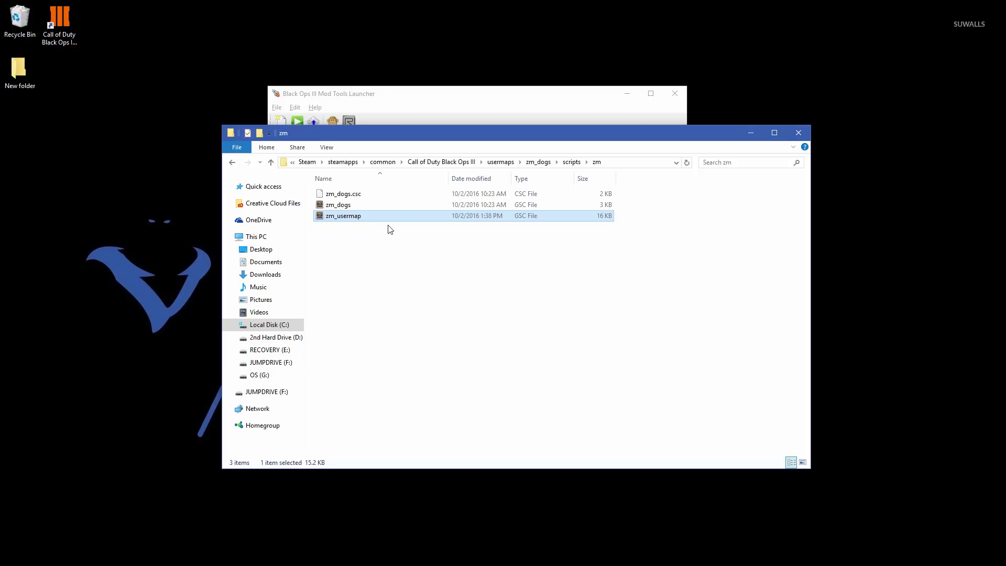
Open the zm_dogs zone file from the map's zone_source folder in Sublime Text.
left_click(537, 163)
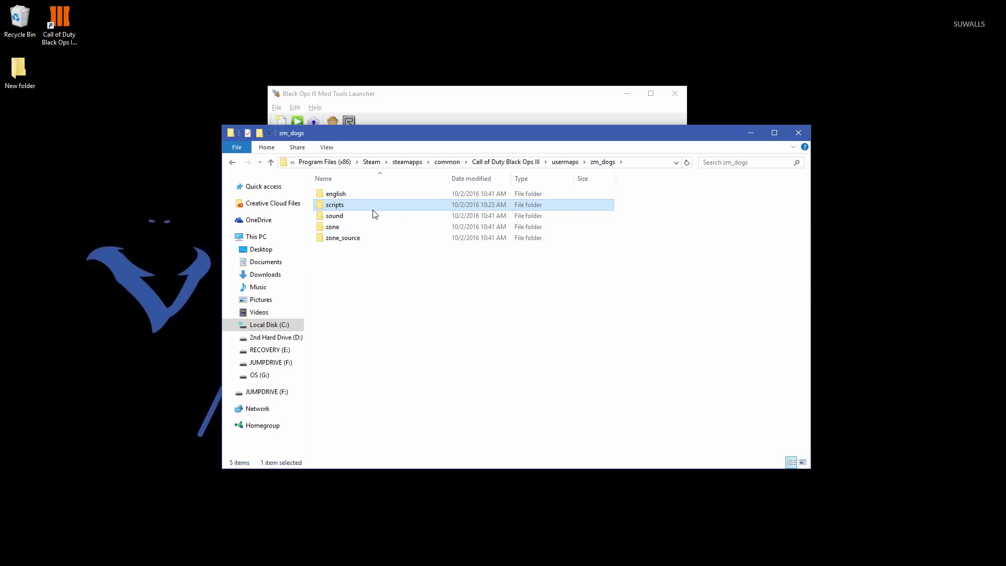
mouse_move(388, 240)
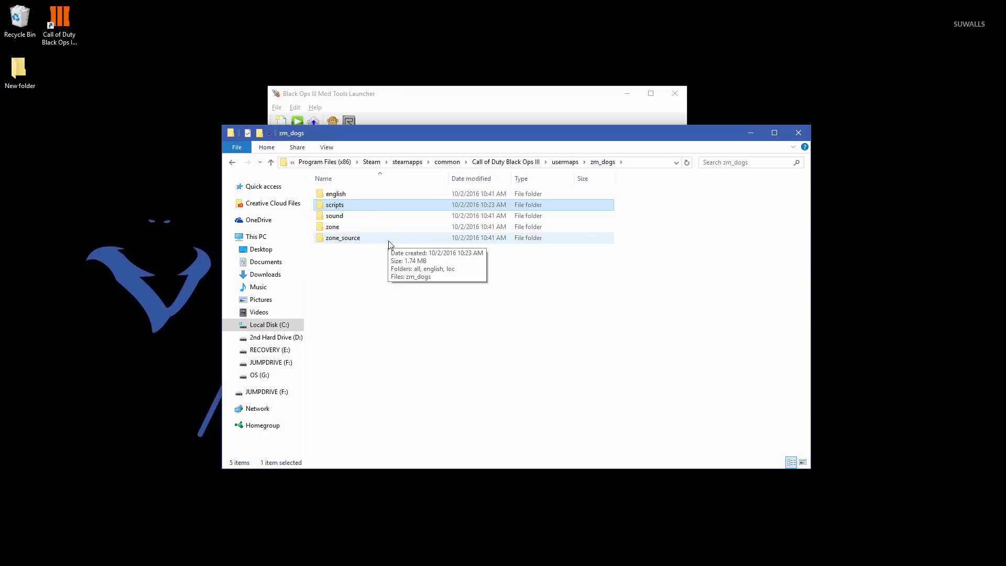
double_click(389, 238)
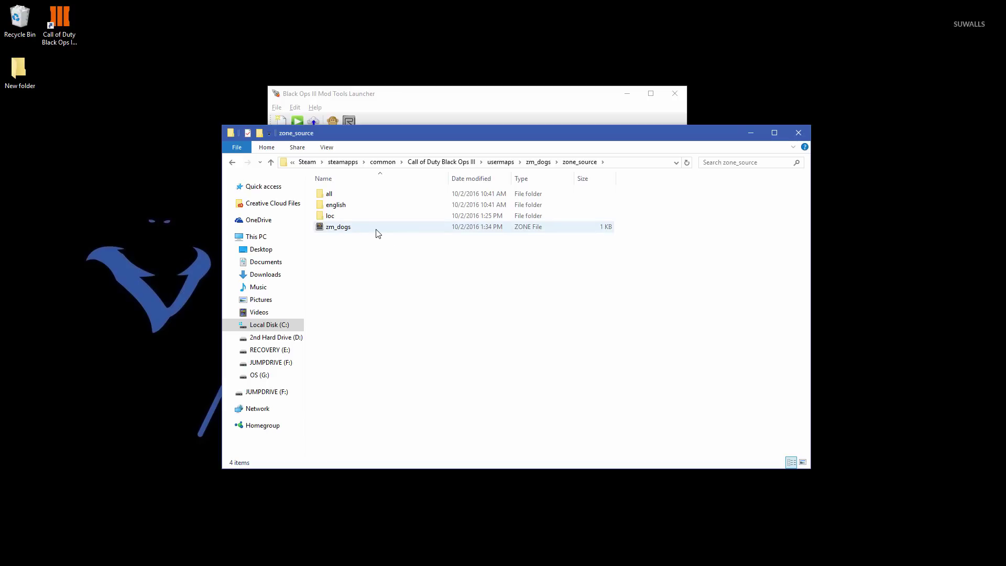
left_click(428, 227)
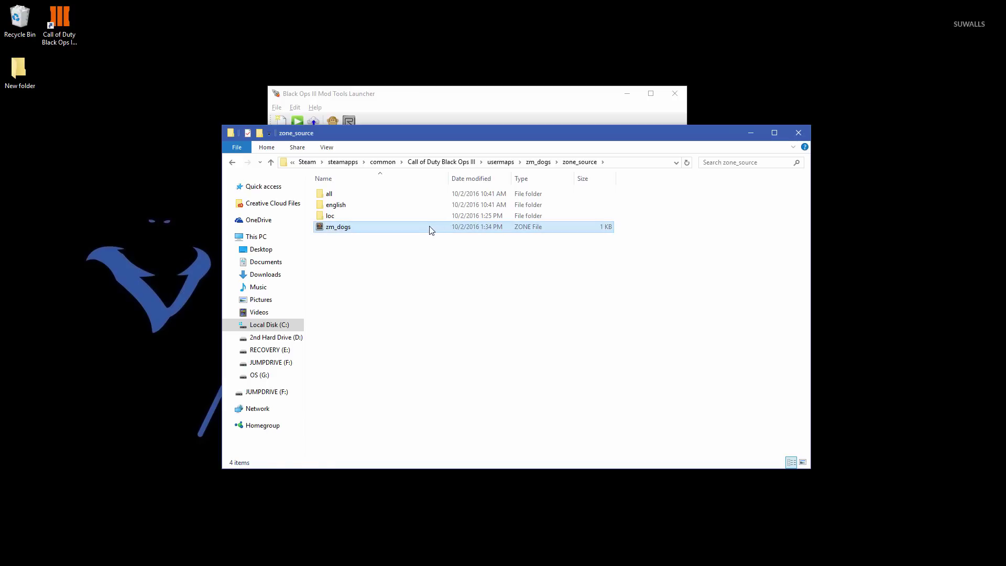
double_click(386, 228)
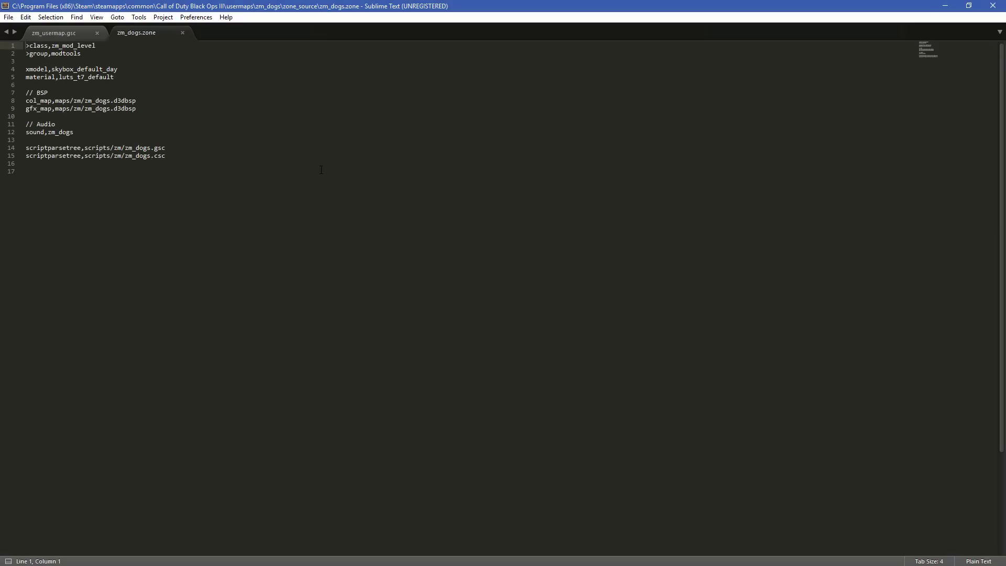
Add the line scriptparsetree,scripts/zm/zm_usermap.gsc below the zm_dogs.csc entry and save the zone file.
left_click_drag(178, 156, 25, 156)
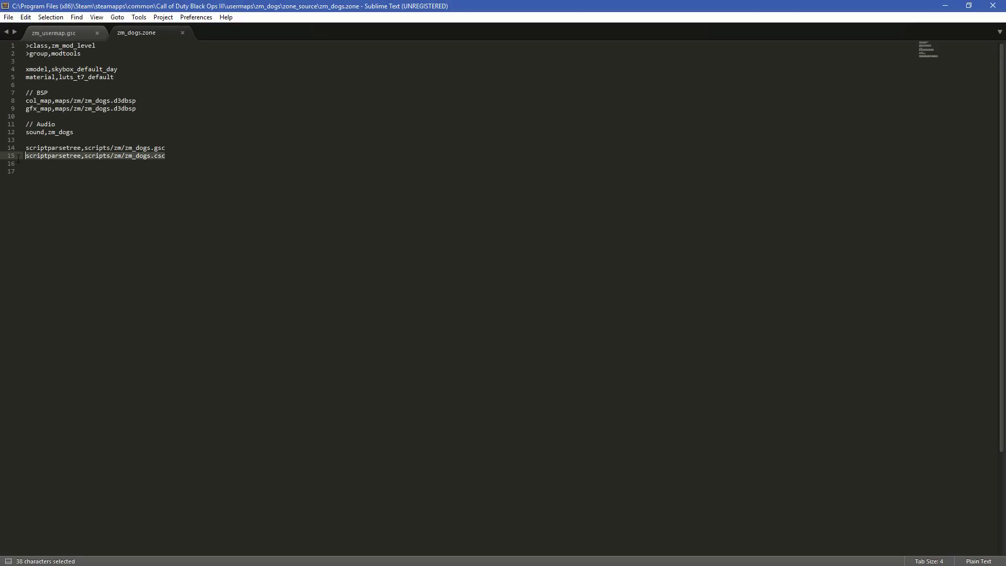
left_click(181, 157)
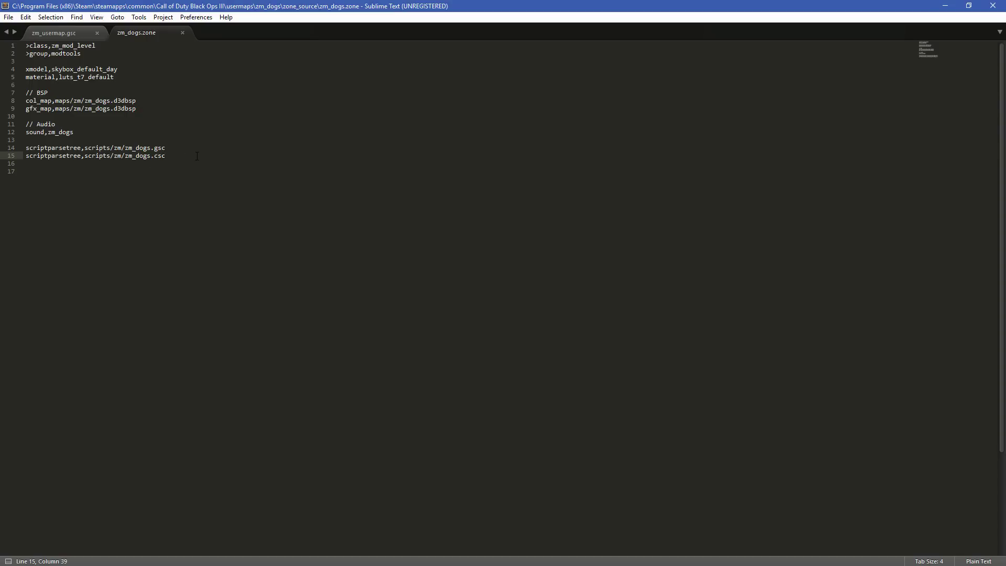
key("Return")
type("scrip")
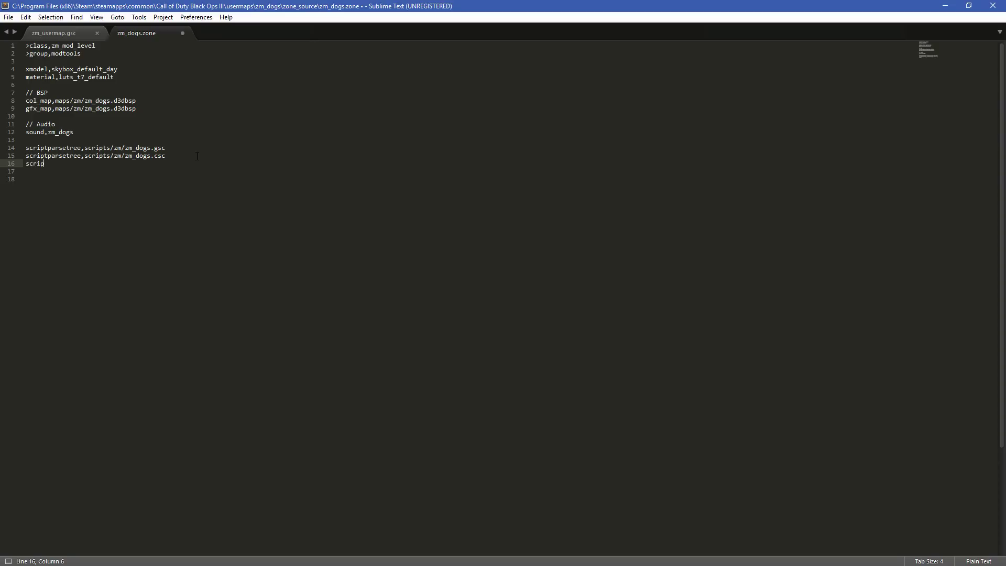
type("tparsetre")
type("scripts/zm/zm_usermap.gsc")
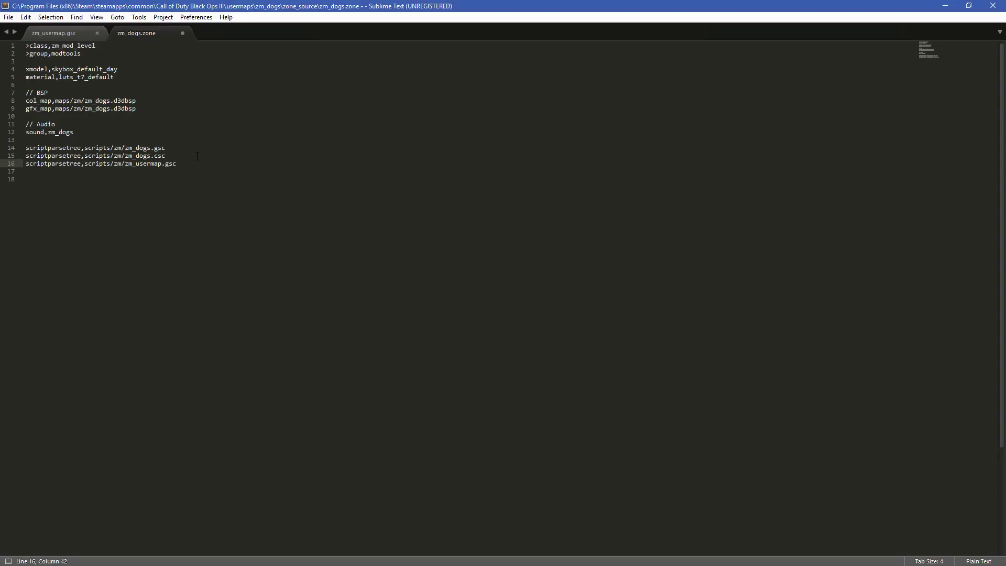
key("ctrl+s")
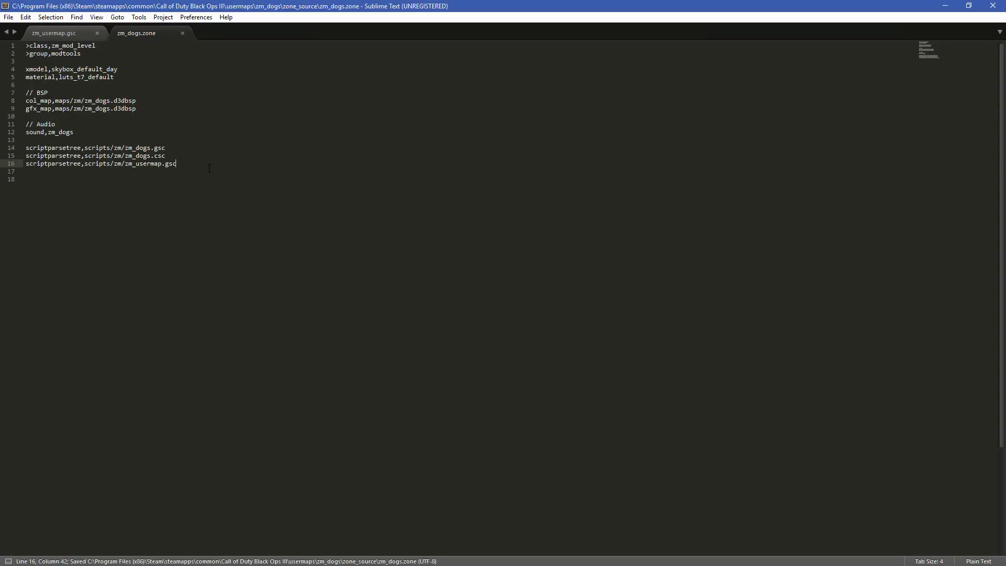